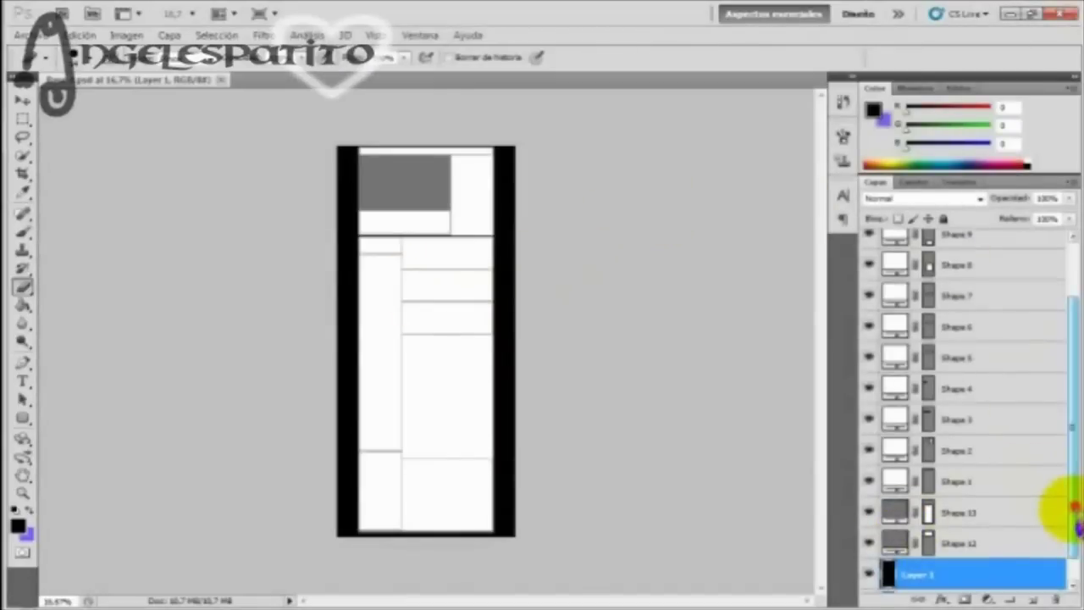
Add a Gradient Overlay effect to Layer 1
scroll(1059, 543, down, 1)
right_click(991, 551)
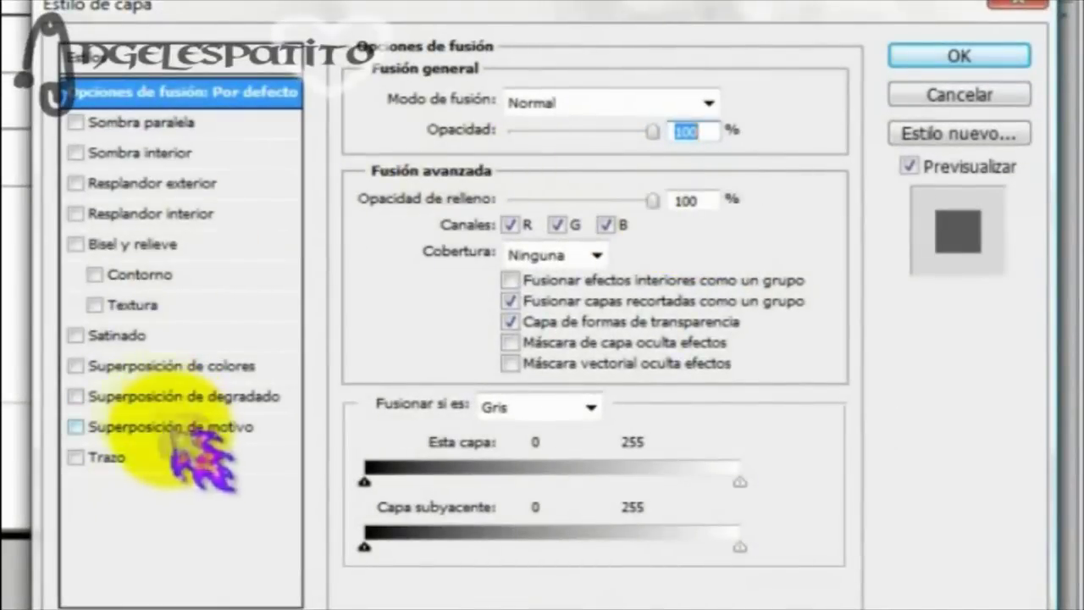
click(178, 396)
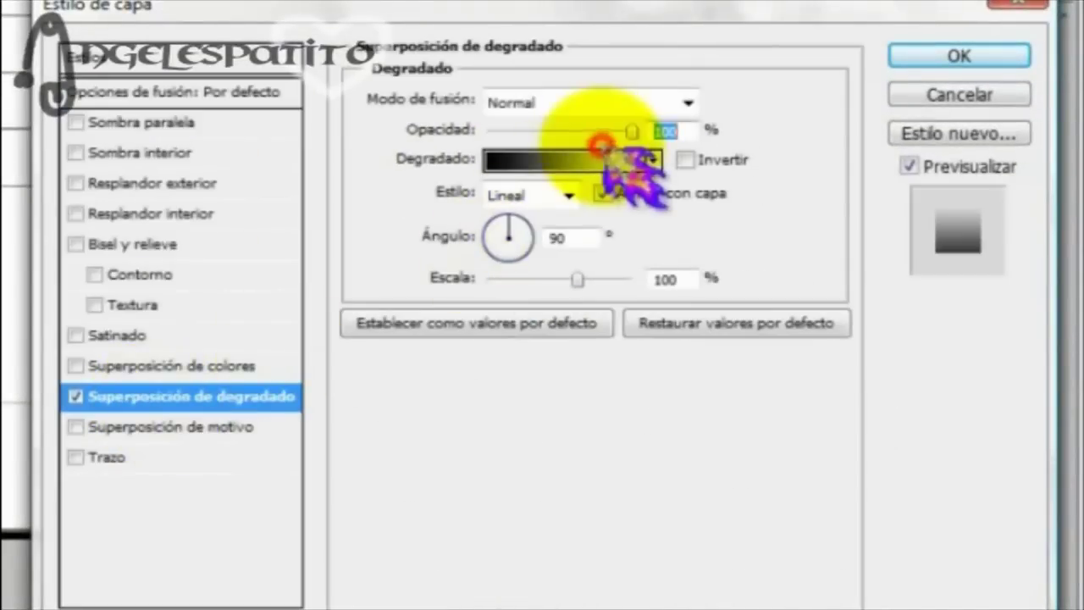
Change the overlay's gradient to the multicolour striped preset with magenta, cyan, yellow, orange, blue and green bands separated by black
click(625, 160)
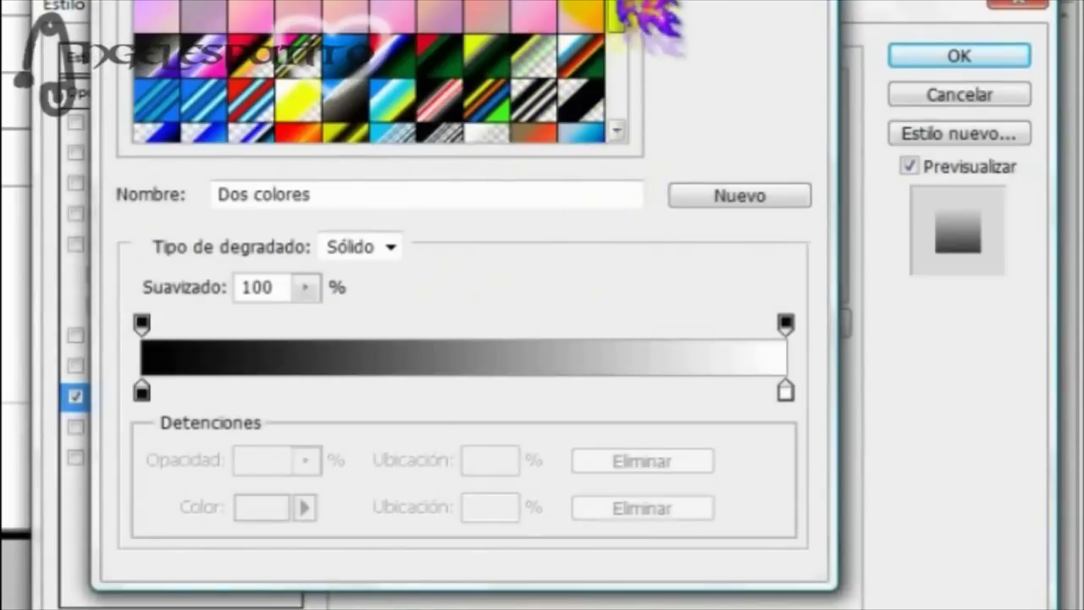
drag(618, 3, 626, 119)
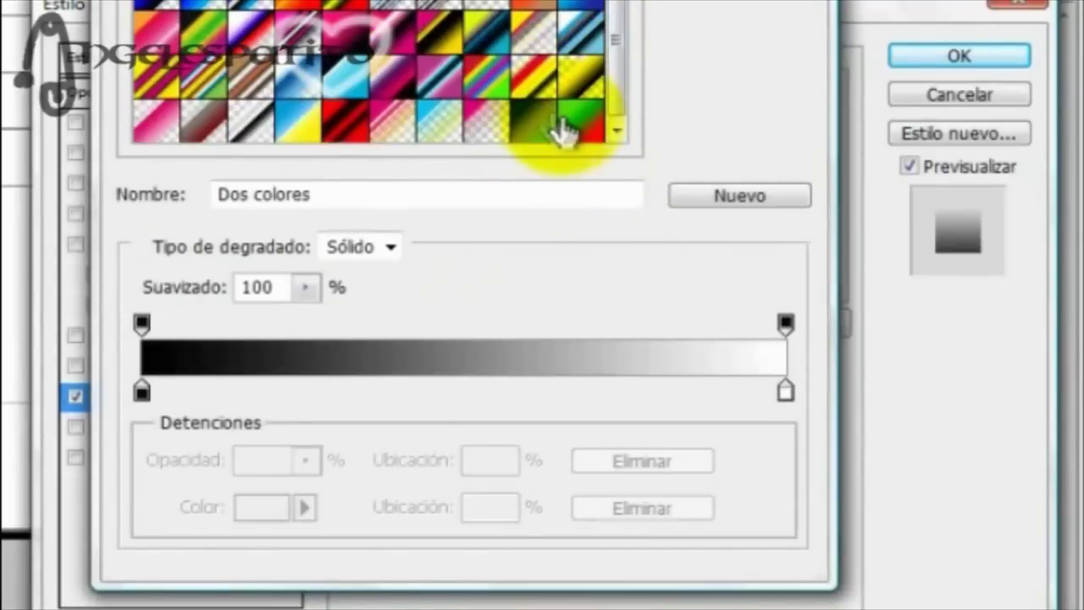
click(403, 37)
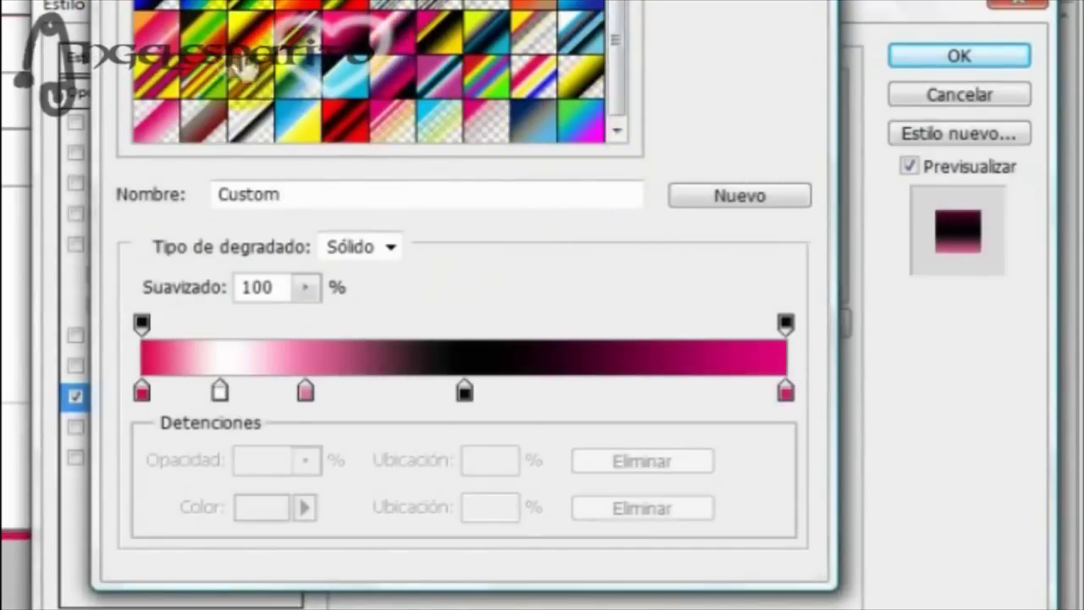
click(210, 75)
click(169, 87)
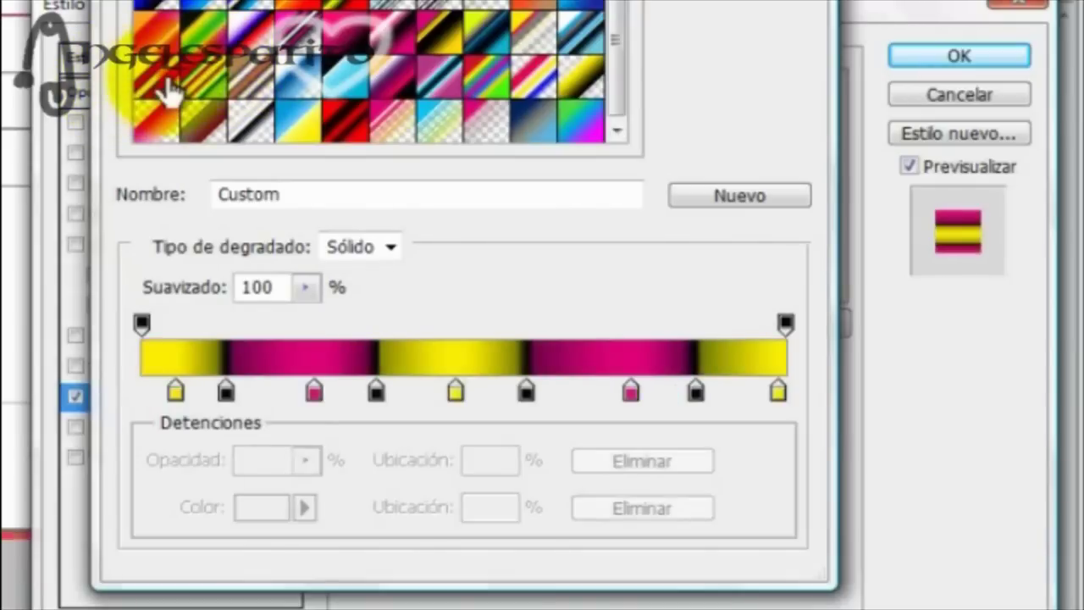
click(259, 97)
click(225, 83)
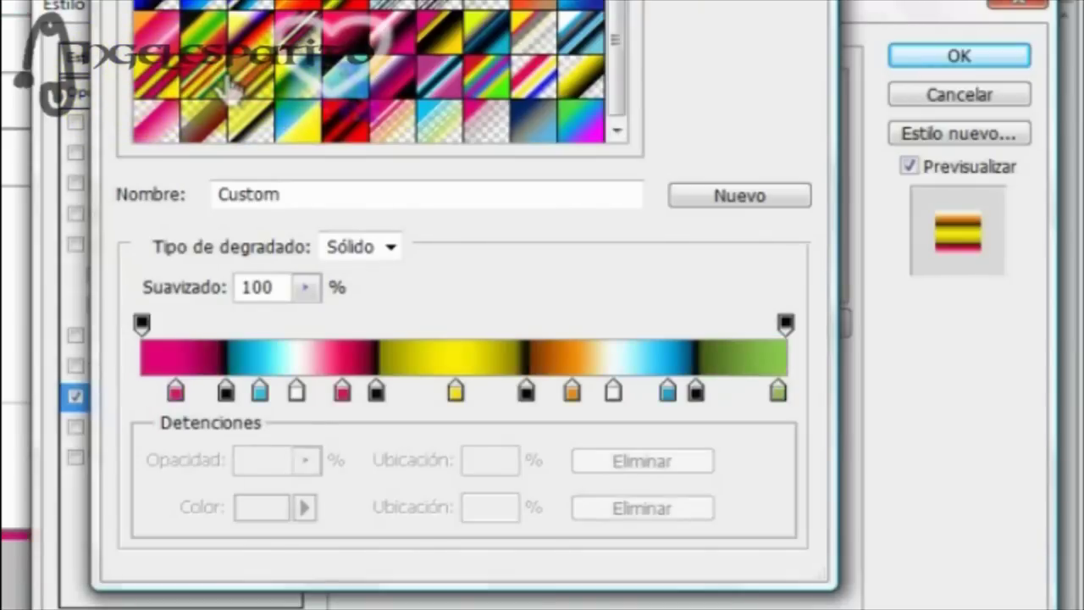
key(Return)
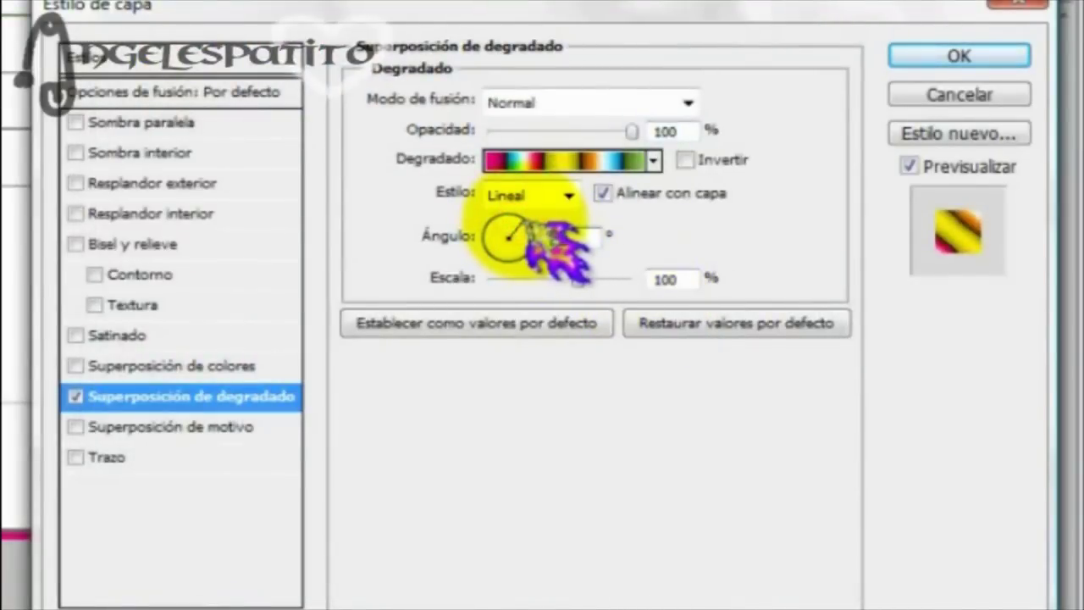
Set the gradient overlay's angle to 52° and scale to 150%, and apply the layer style
drag(577, 278, 581, 278)
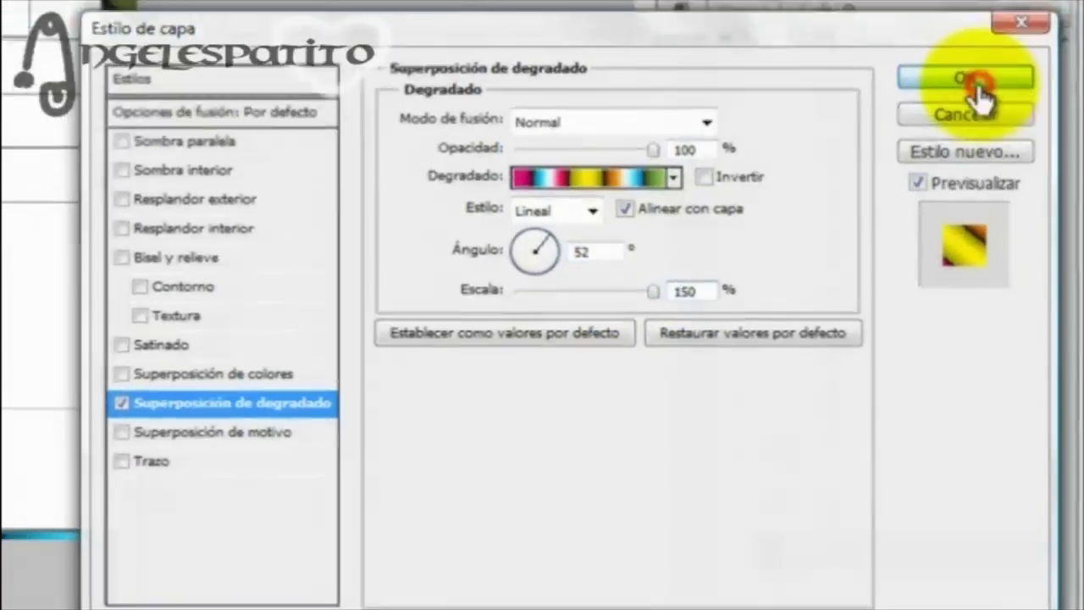
click(958, 56)
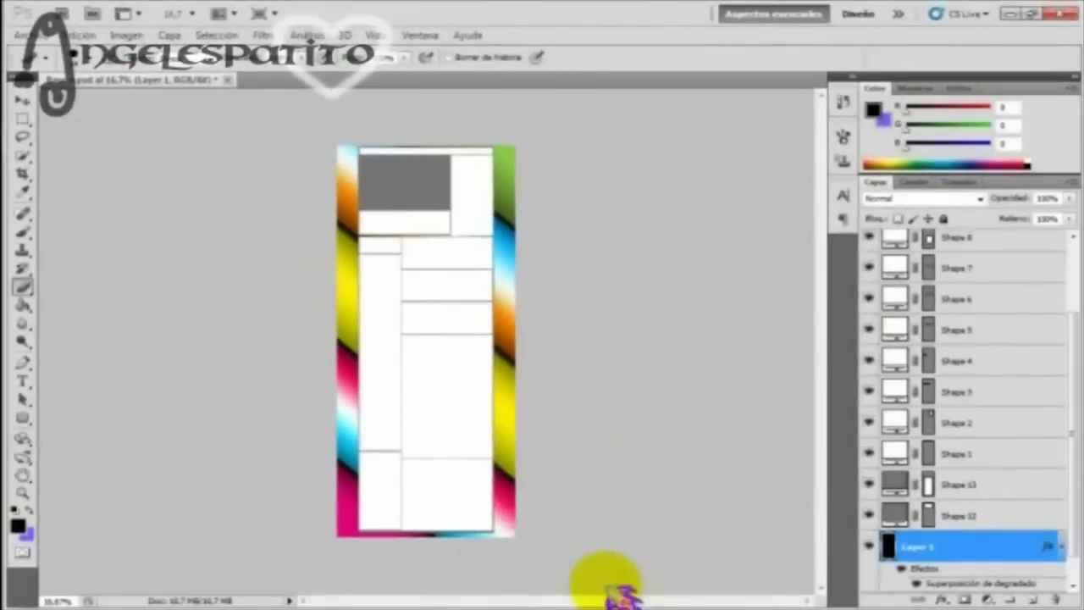
click(606, 607)
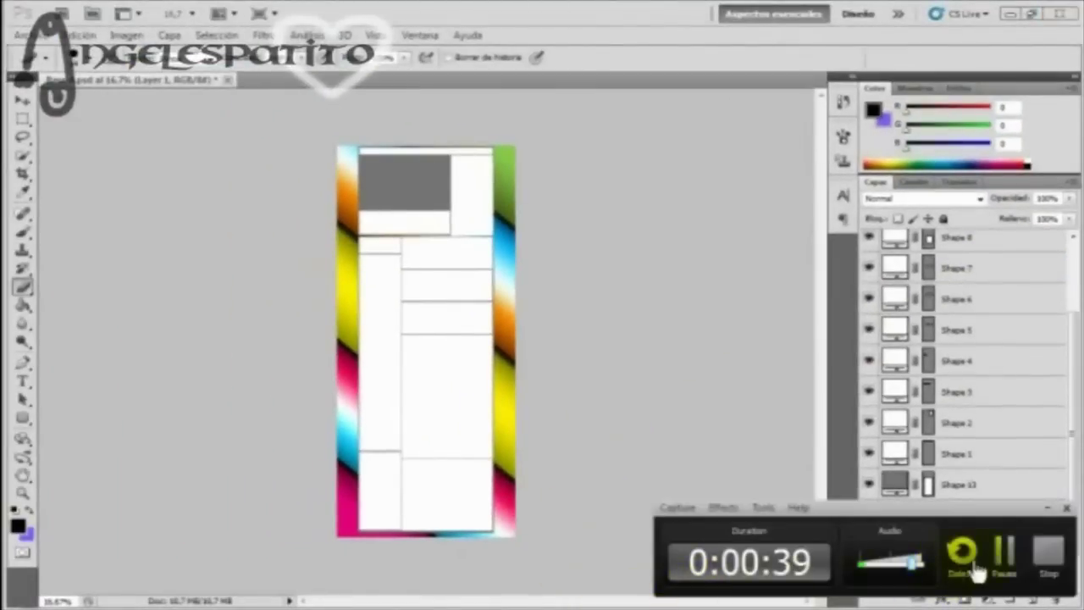
click(1007, 559)
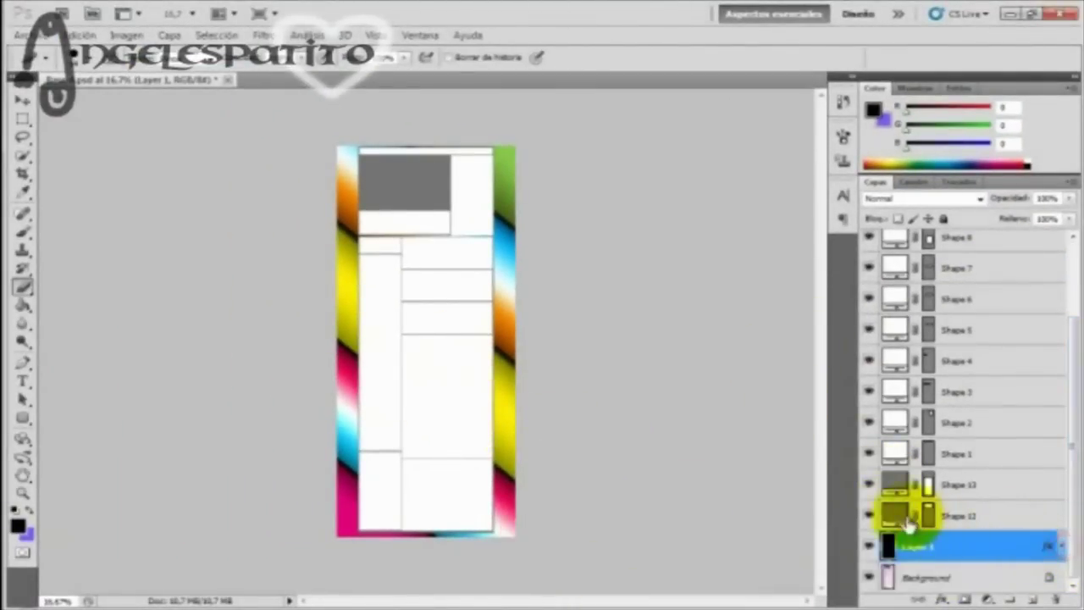
Recolour Shape 12 with orange f29110 sampled from the gradient border, and give Shape 13 the same orange
double_click(895, 511)
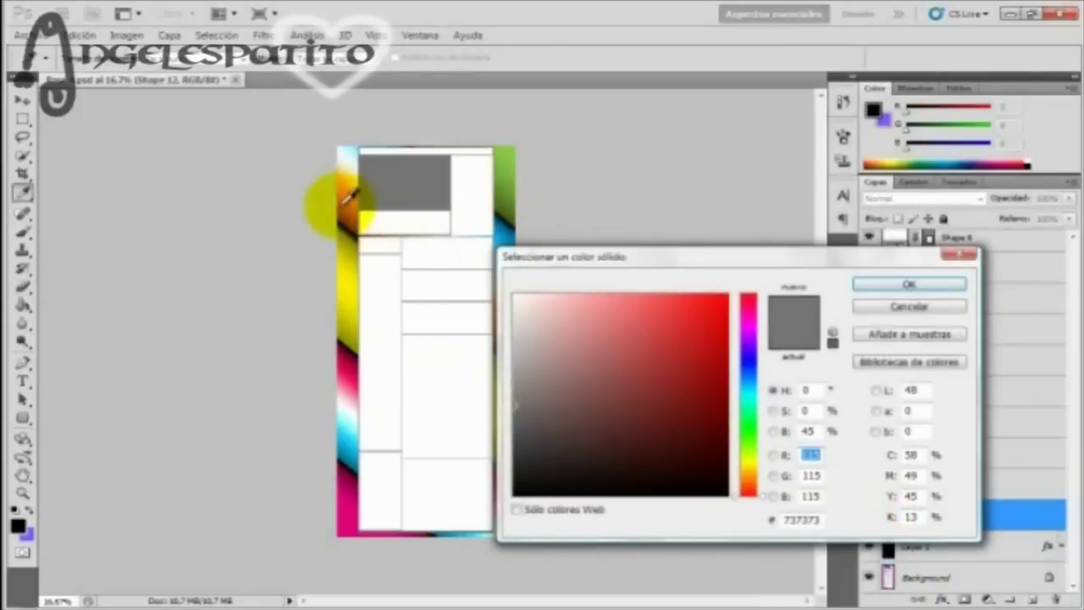
click(341, 197)
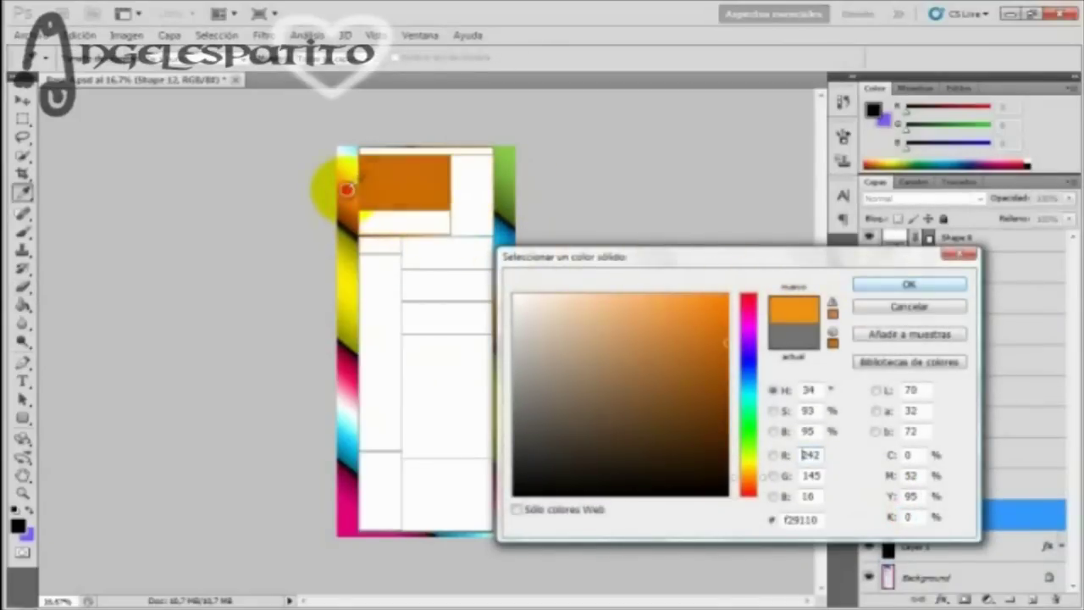
click(909, 284)
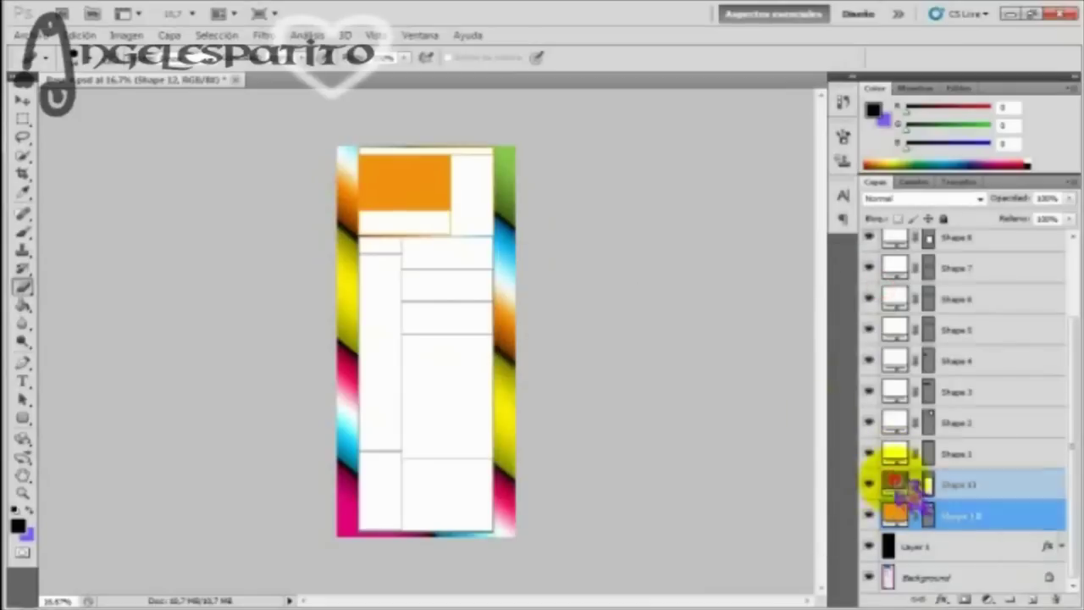
double_click(897, 485)
click(383, 166)
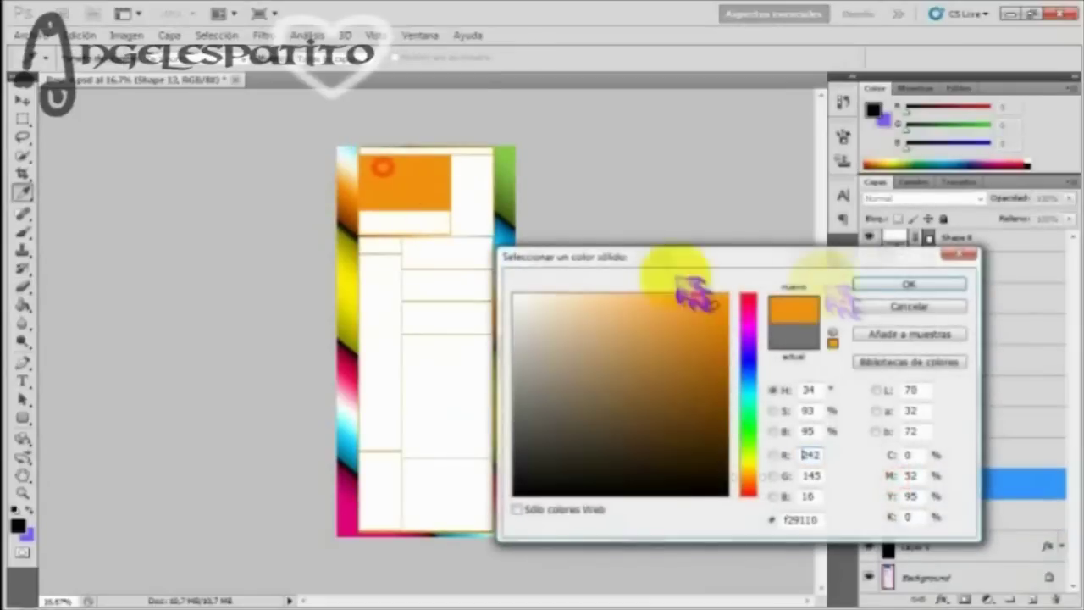
click(907, 285)
Recolour Shape 1 with magenta e2007a sampled from the gradient border, and give Shape 2 and Shape 3 the same magenta
drag(1069, 476, 1064, 382)
double_click(898, 555)
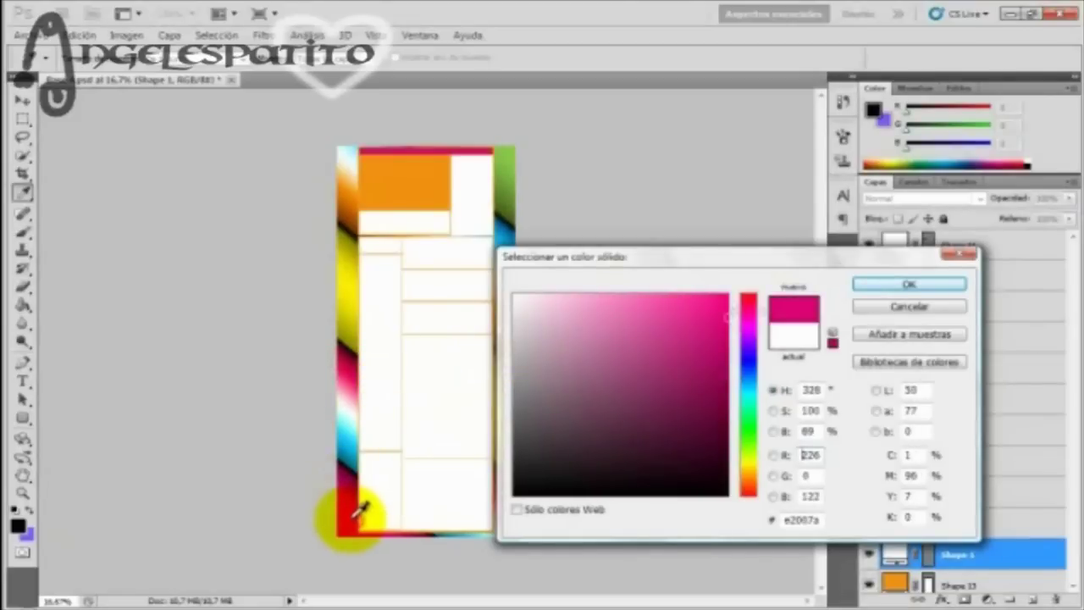
click(881, 288)
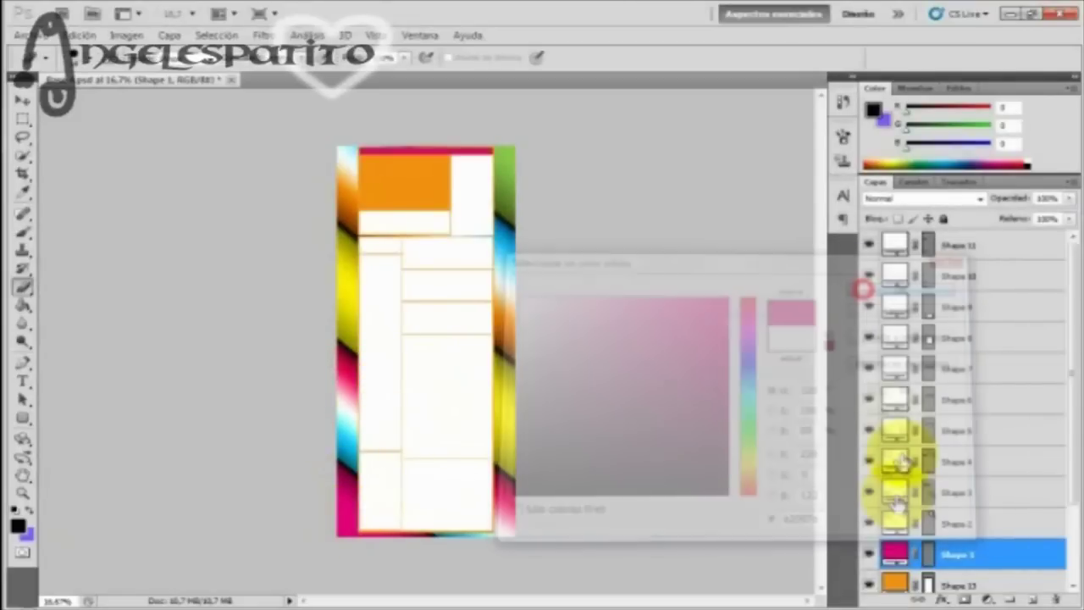
double_click(898, 521)
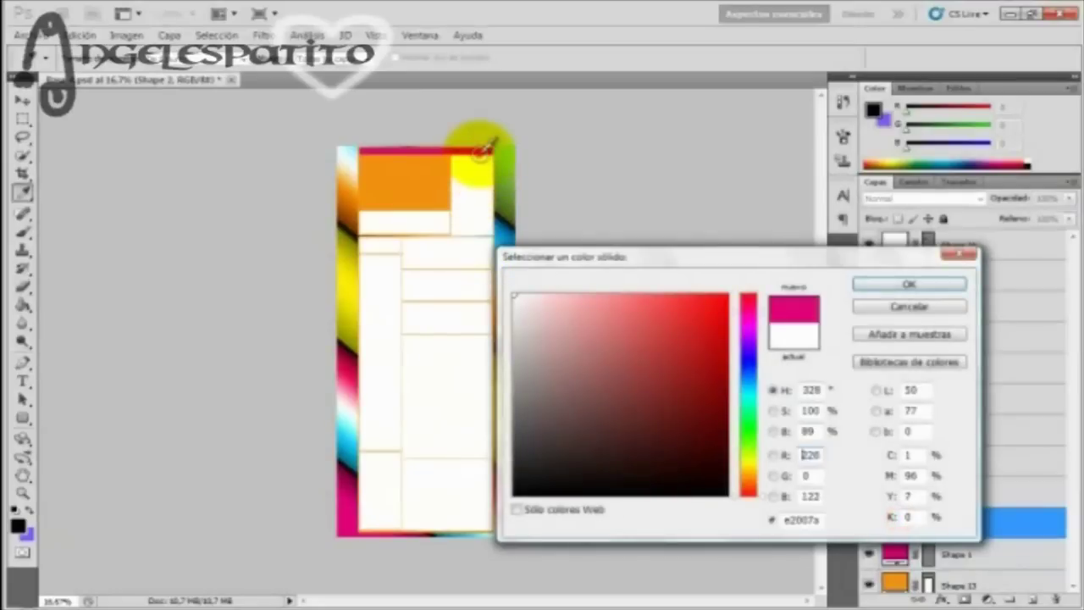
click(885, 285)
click(897, 492)
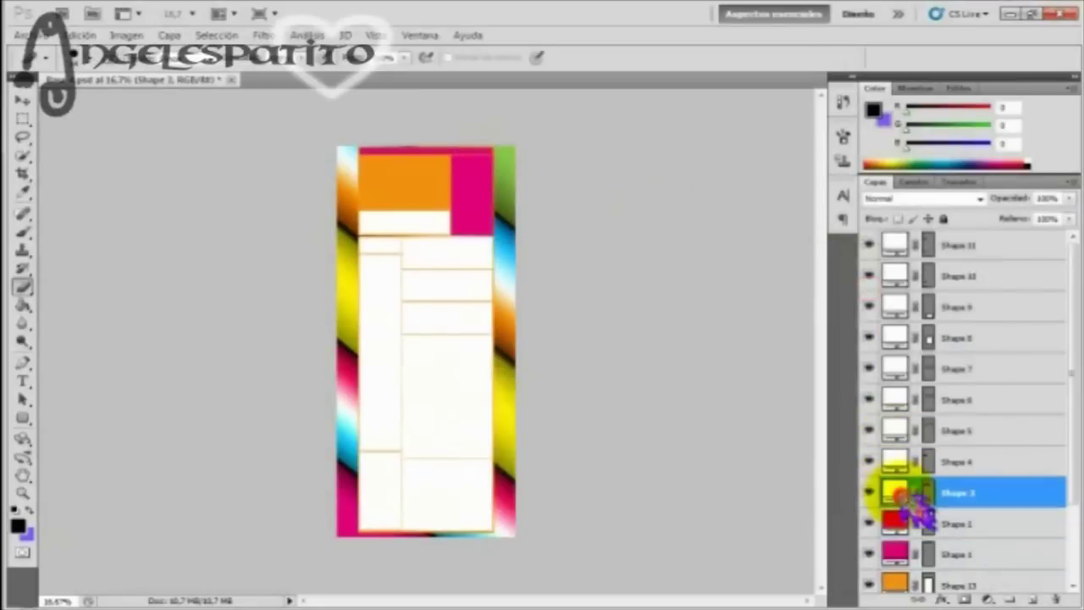
double_click(898, 492)
click(460, 189)
click(885, 285)
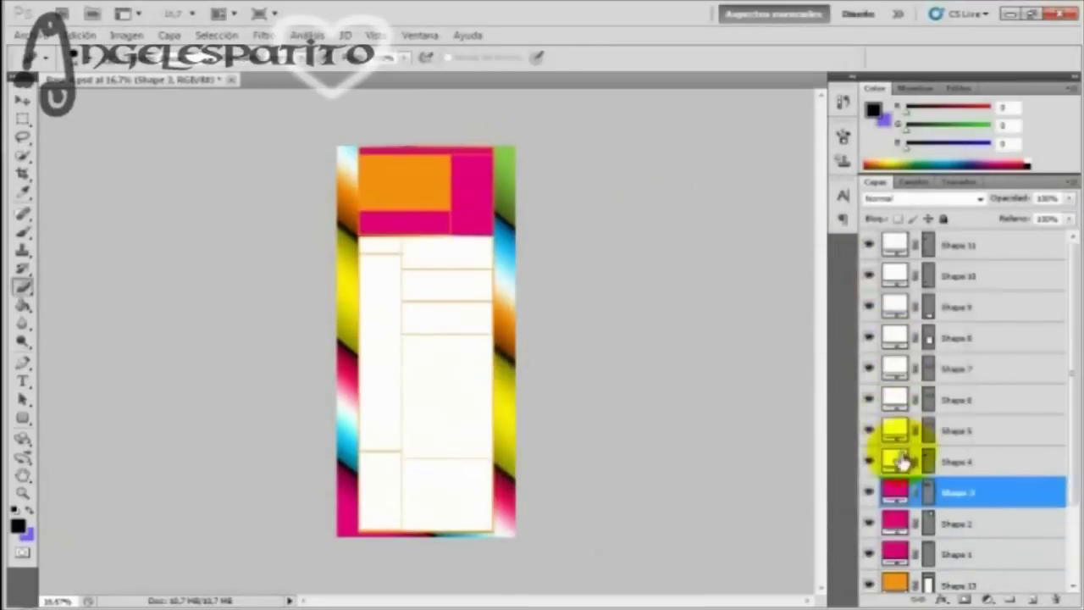
Recolour Shape 4 and Shape 5 with the magenta sampled from the header block
double_click(899, 462)
click(473, 180)
click(908, 285)
double_click(898, 427)
click(478, 216)
click(879, 284)
Recolour Shape 6 and Shape 7 with the same magenta e2007a sampled from the header block
double_click(895, 399)
click(477, 181)
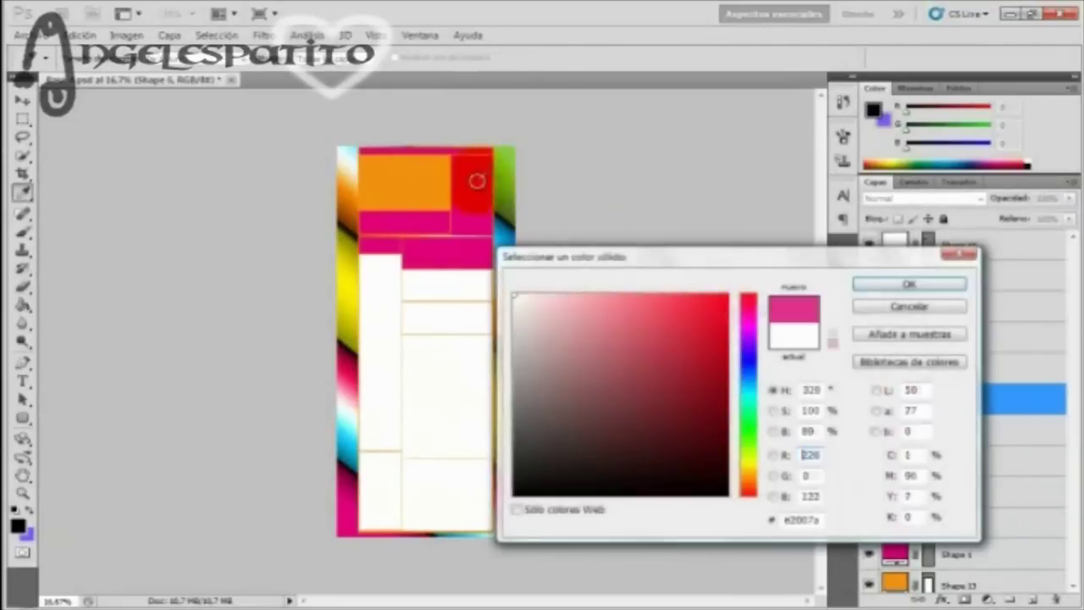
click(878, 284)
double_click(899, 368)
click(483, 205)
click(897, 285)
Recolour Shape 8 and the shape layers above it with the same sampled magenta
double_click(901, 337)
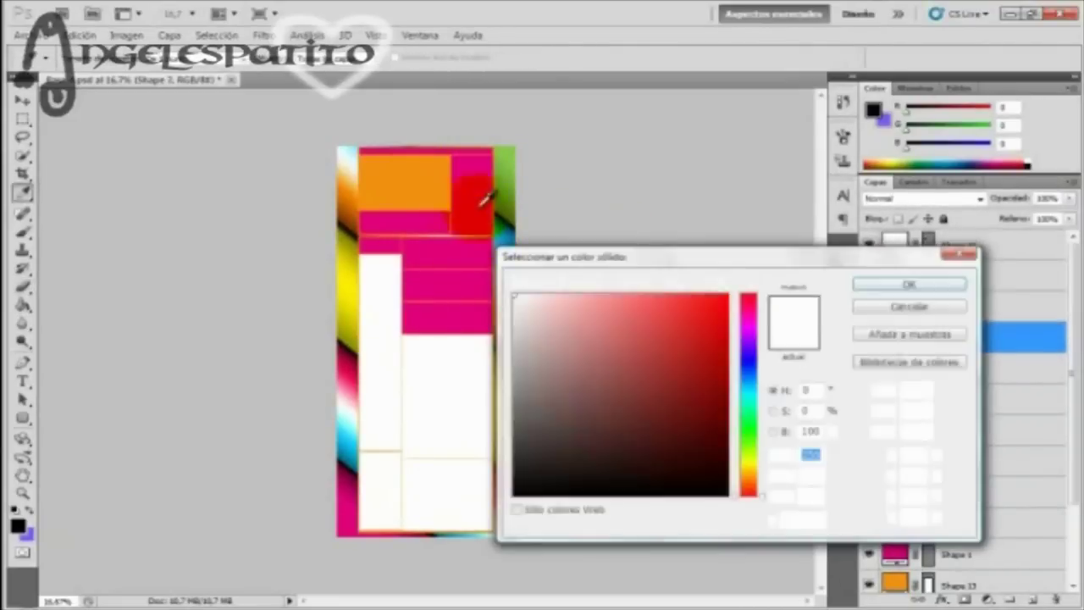
click(481, 205)
click(903, 286)
double_click(900, 308)
click(442, 254)
click(903, 286)
click(944, 276)
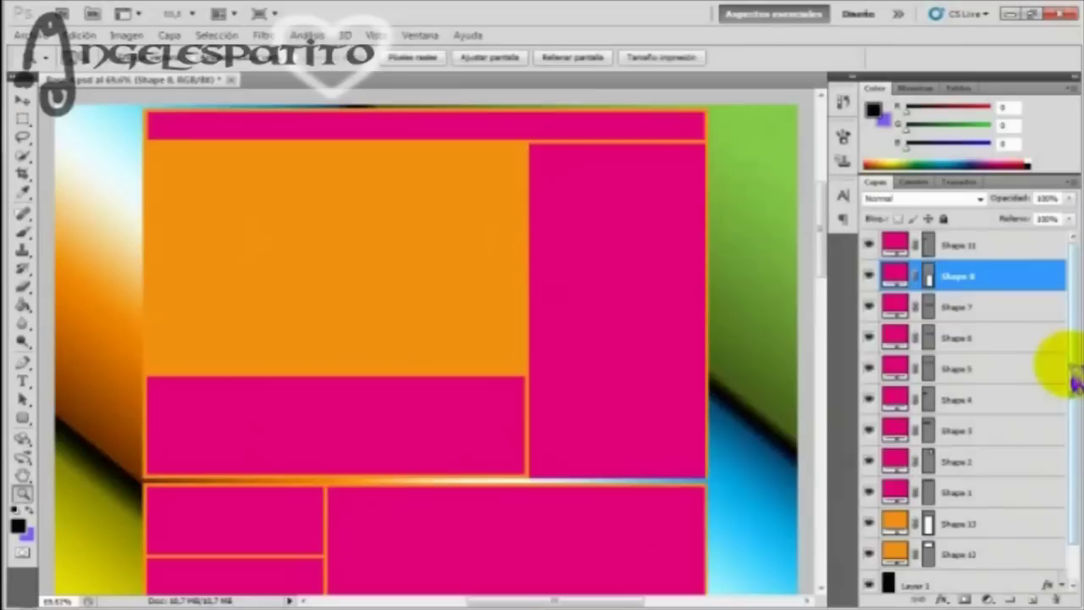
Rasterize Shape 12 and apply the Grain texture filter with intensity 40, contrast 50 and Normal grain type
scroll(1072, 372, down, 2)
click(955, 525)
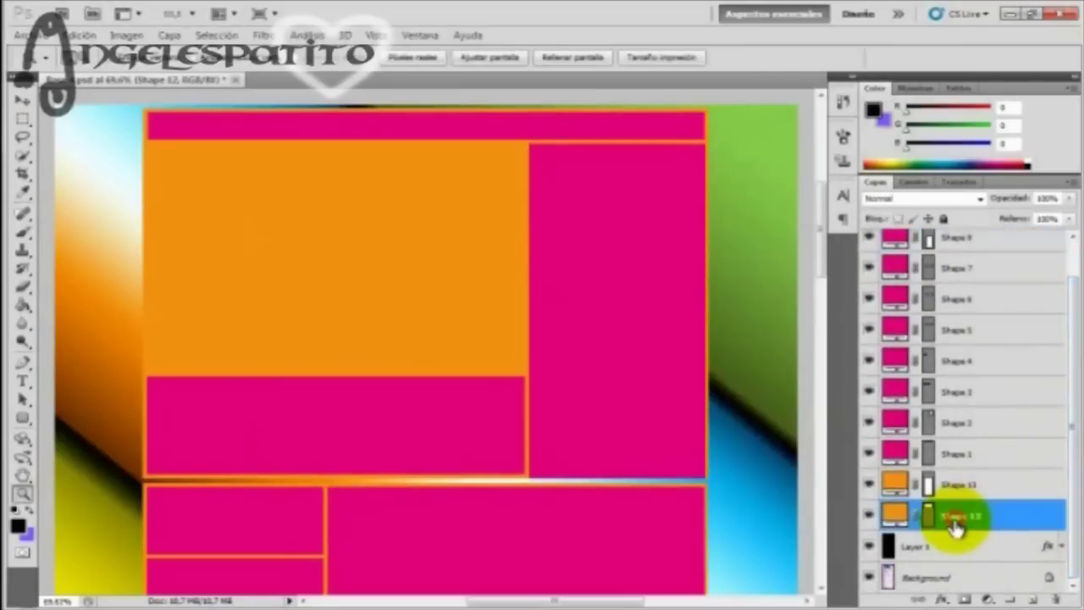
click(261, 35)
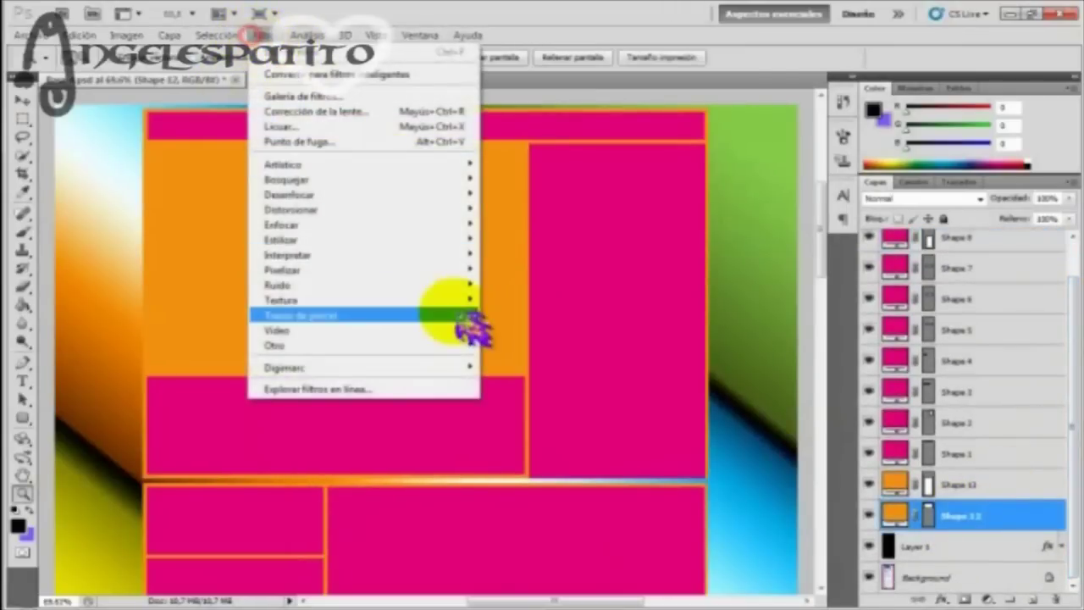
mouse_move(470, 300)
click(516, 314)
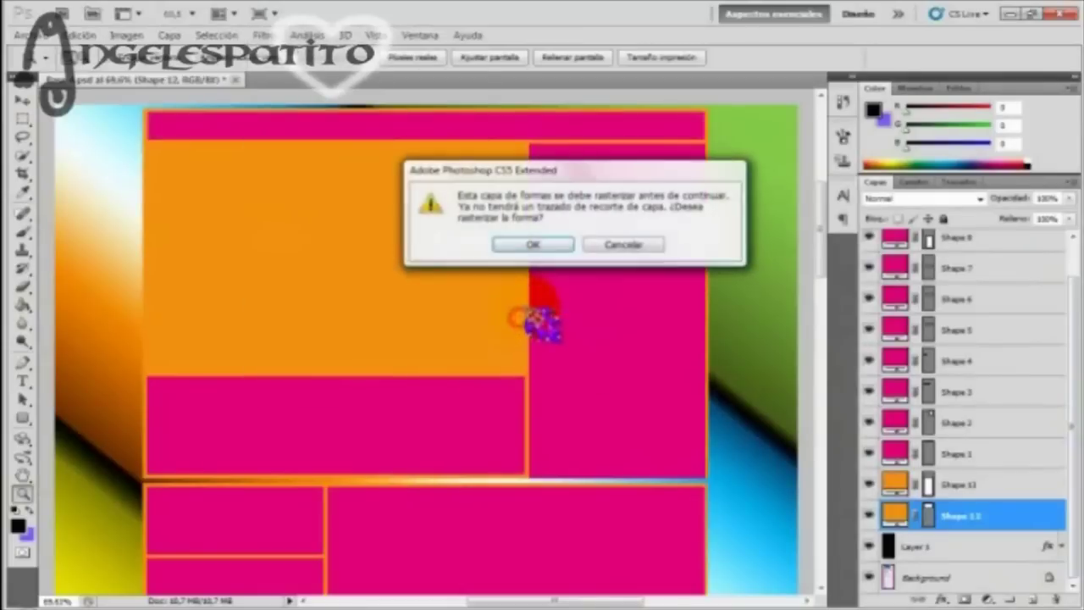
click(549, 244)
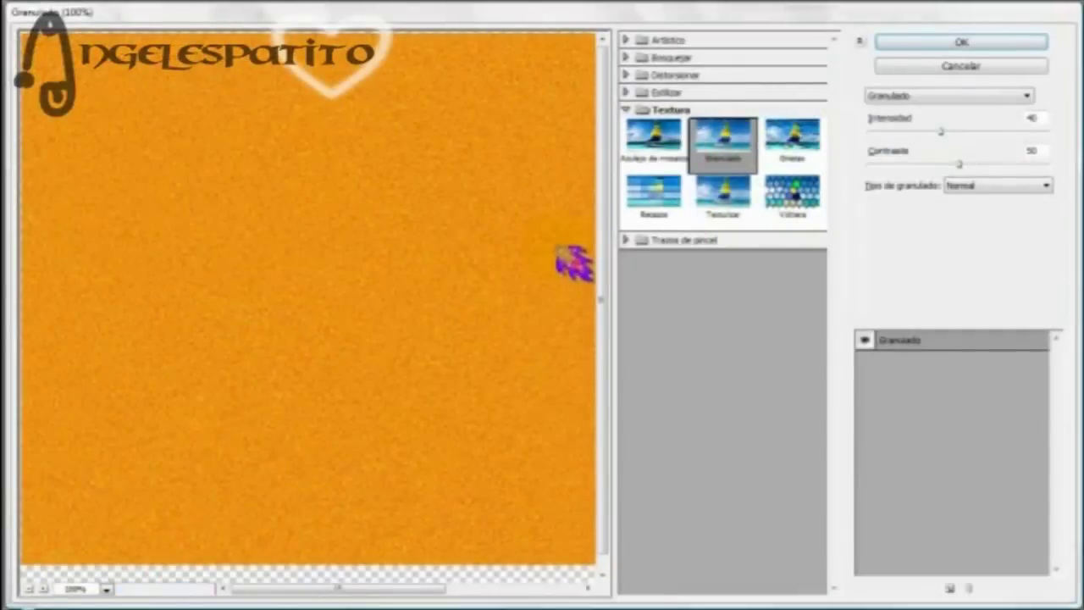
click(938, 44)
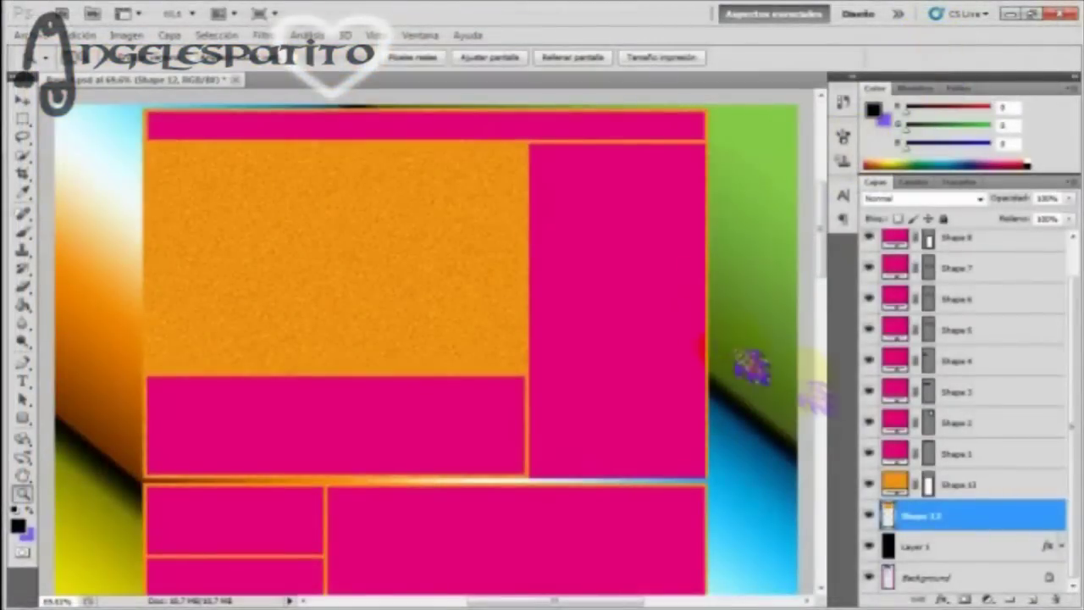
Rasterize Shape 13 and apply the Grain texture filter with intensity 40, contrast 50 and Normal grain type
drag(847, 271, 841, 338)
right_click(965, 485)
click(1021, 483)
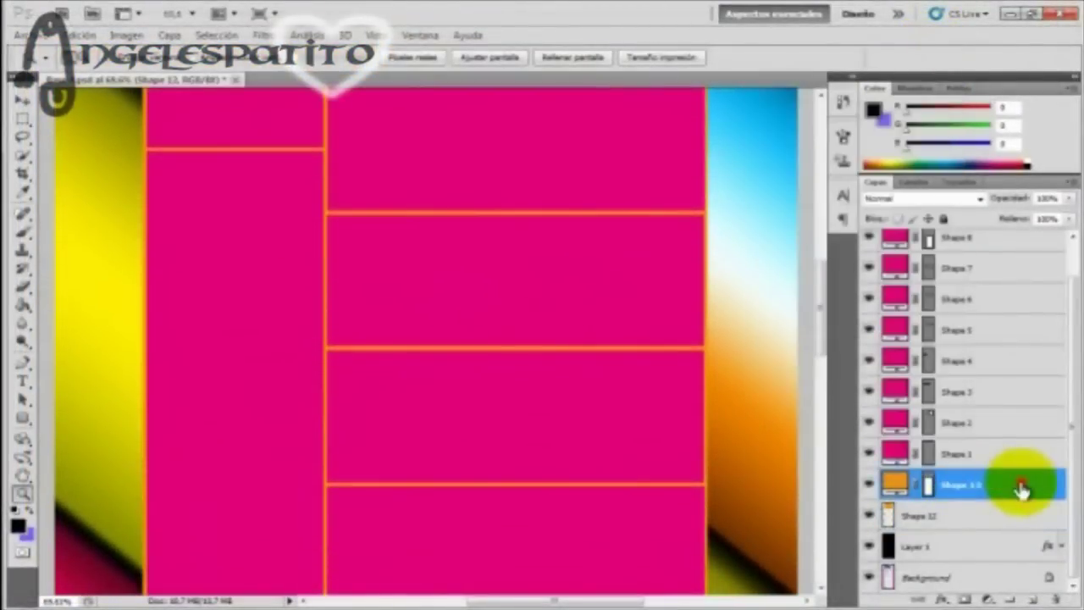
click(262, 34)
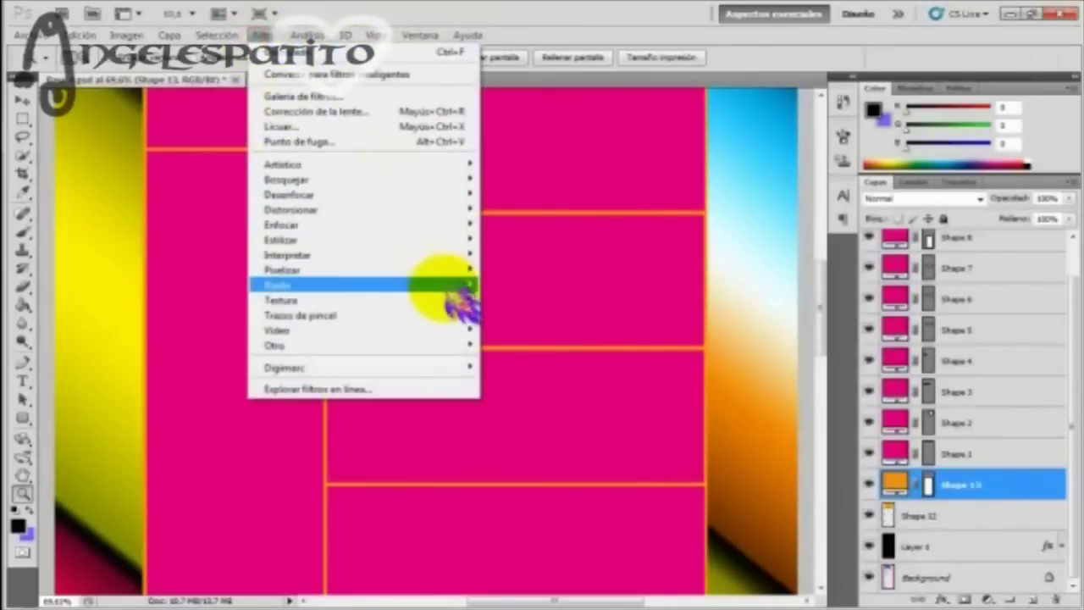
mouse_move(458, 303)
click(525, 330)
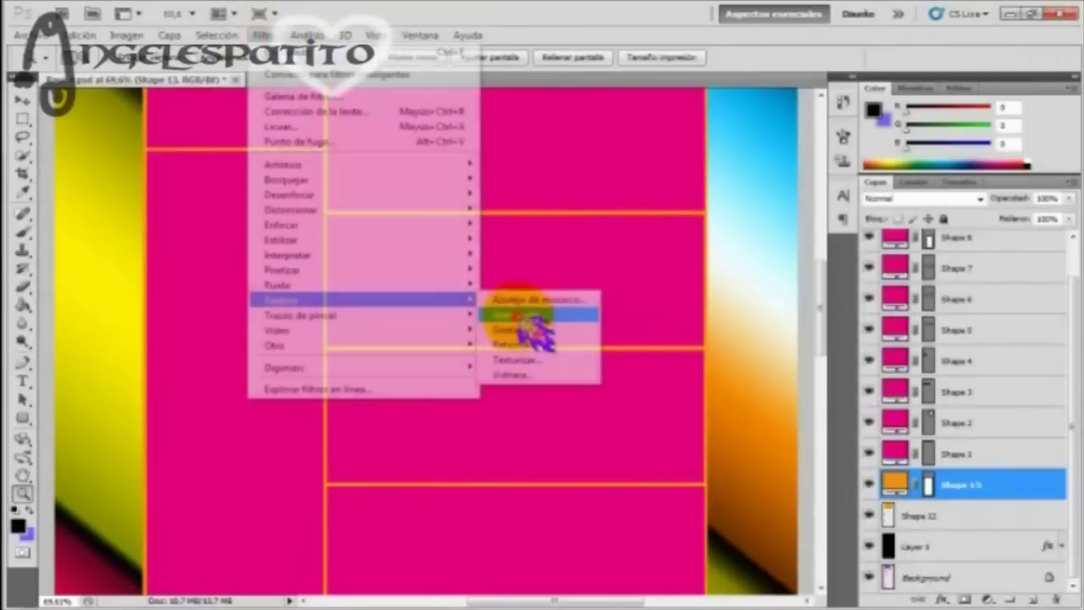
click(534, 245)
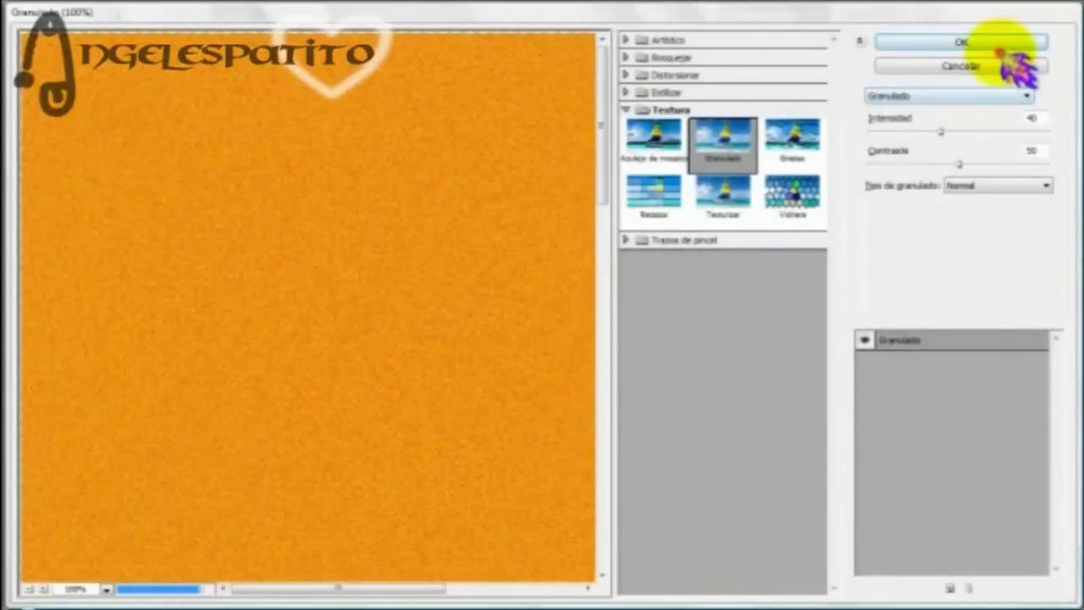
click(998, 42)
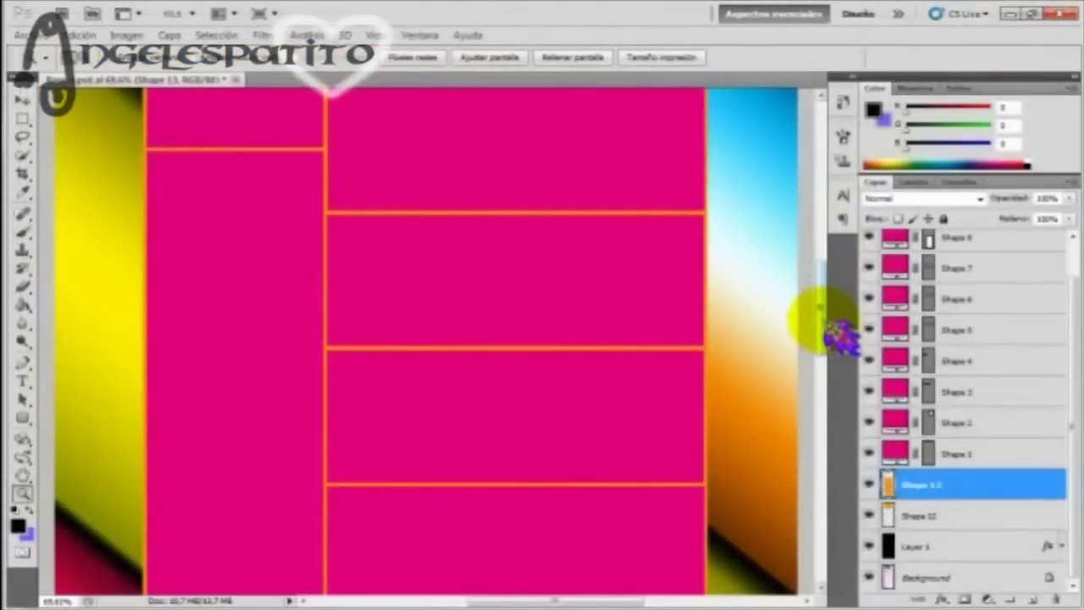
drag(820, 318, 812, 217)
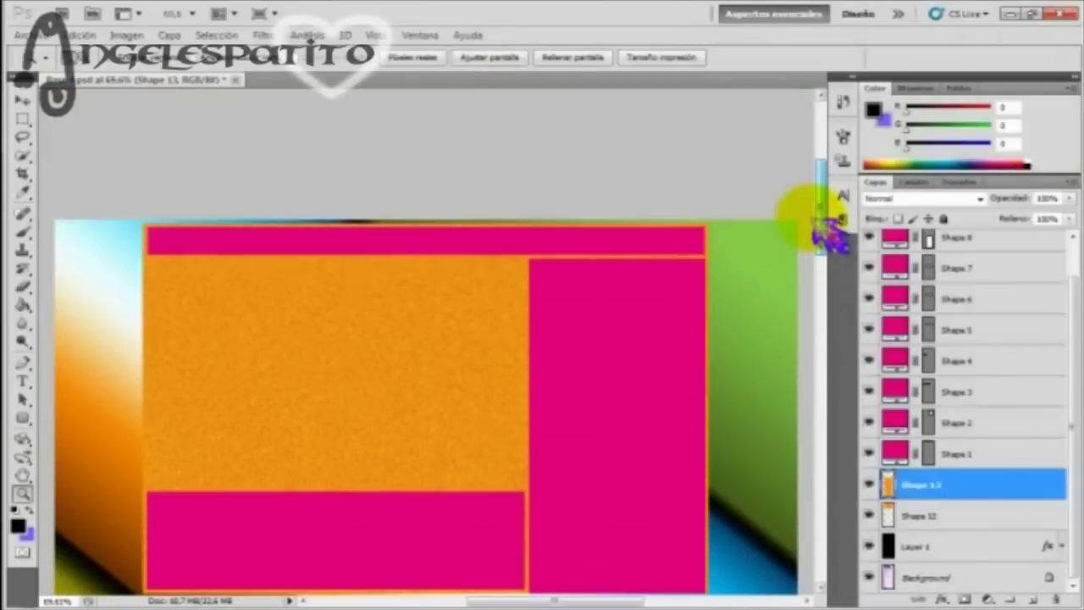
Add a stroke effect to Shape 1 in green 86c847, sampled from the upper part of the gradient background
scroll(826, 240, down, 3)
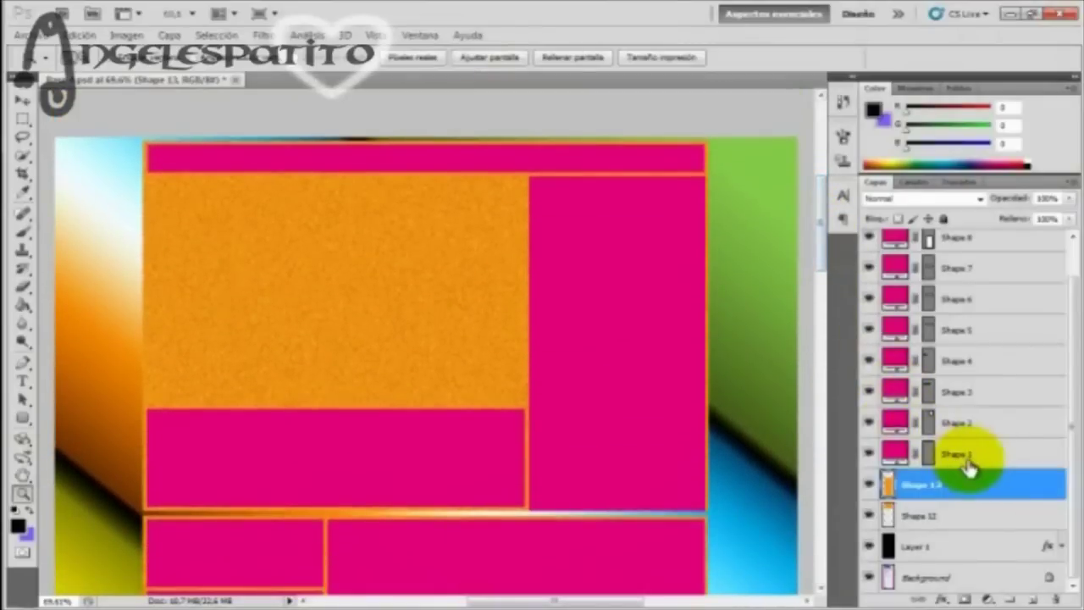
right_click(966, 457)
click(849, 95)
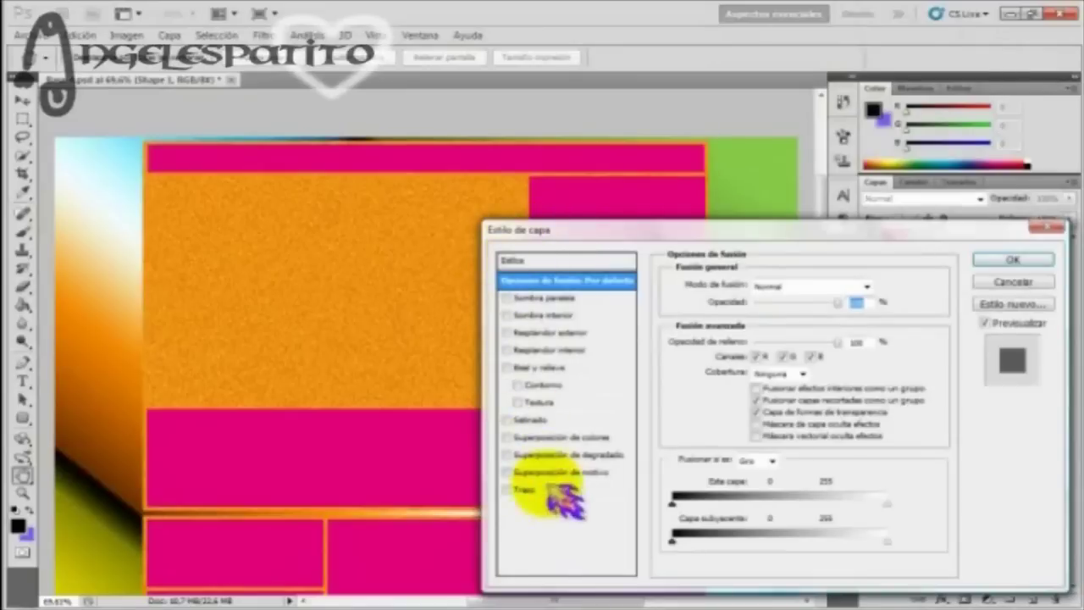
click(508, 489)
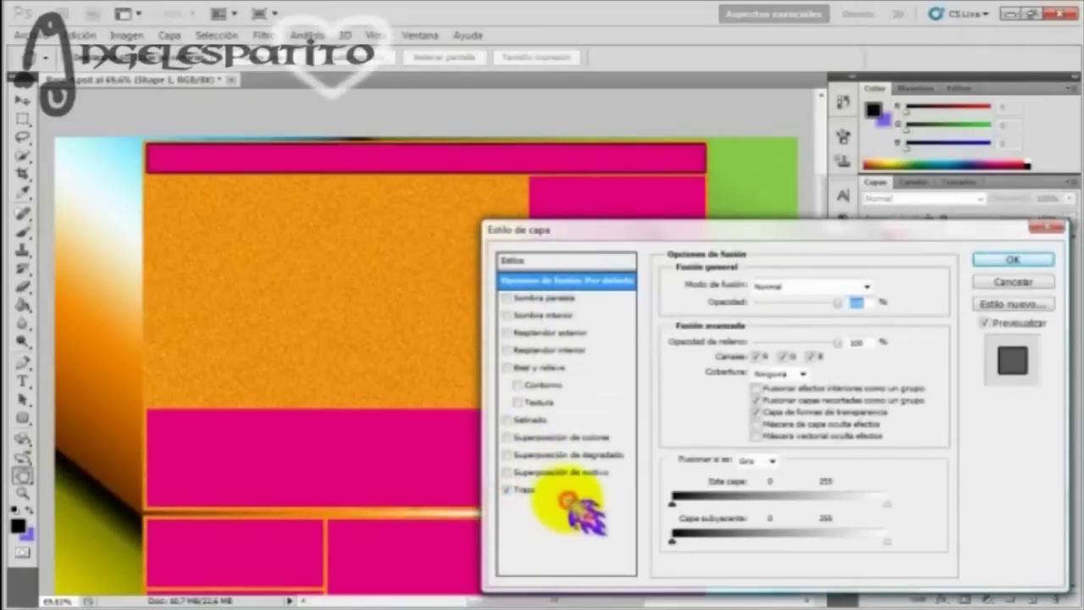
click(566, 495)
click(705, 380)
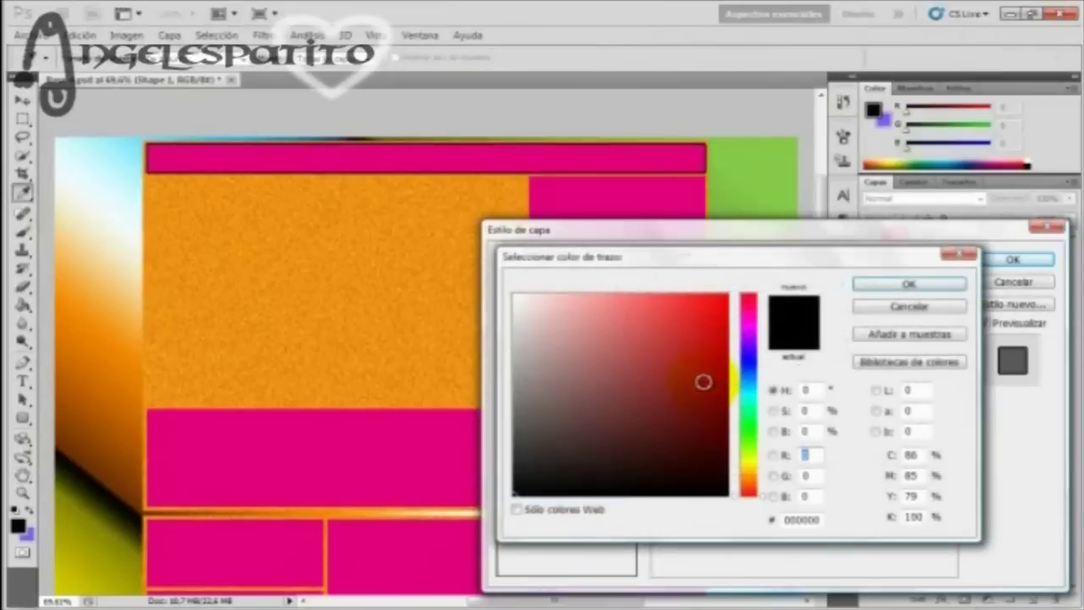
click(770, 160)
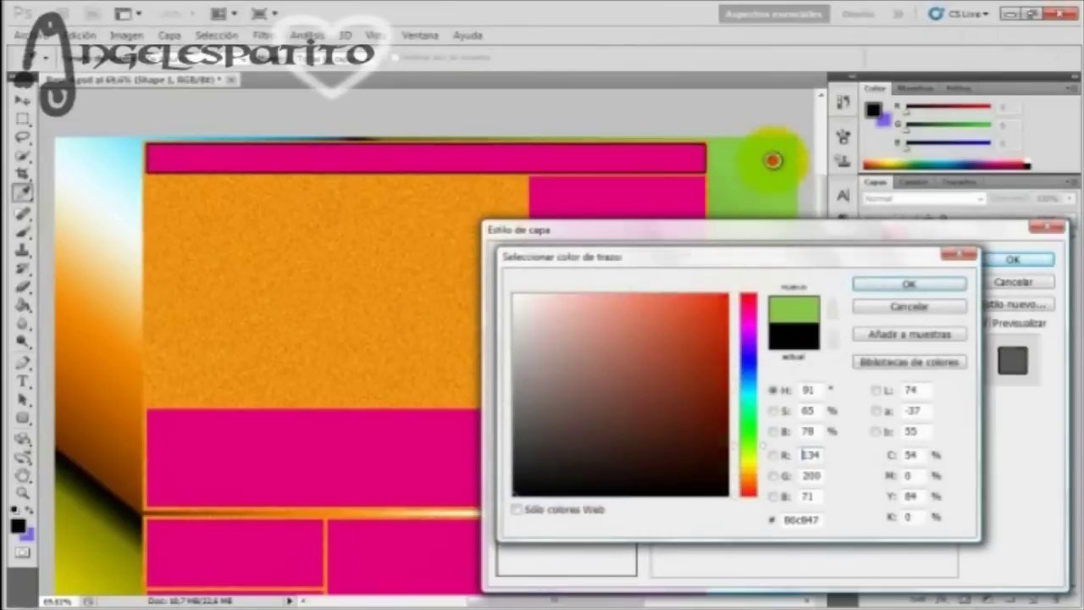
click(885, 288)
click(995, 258)
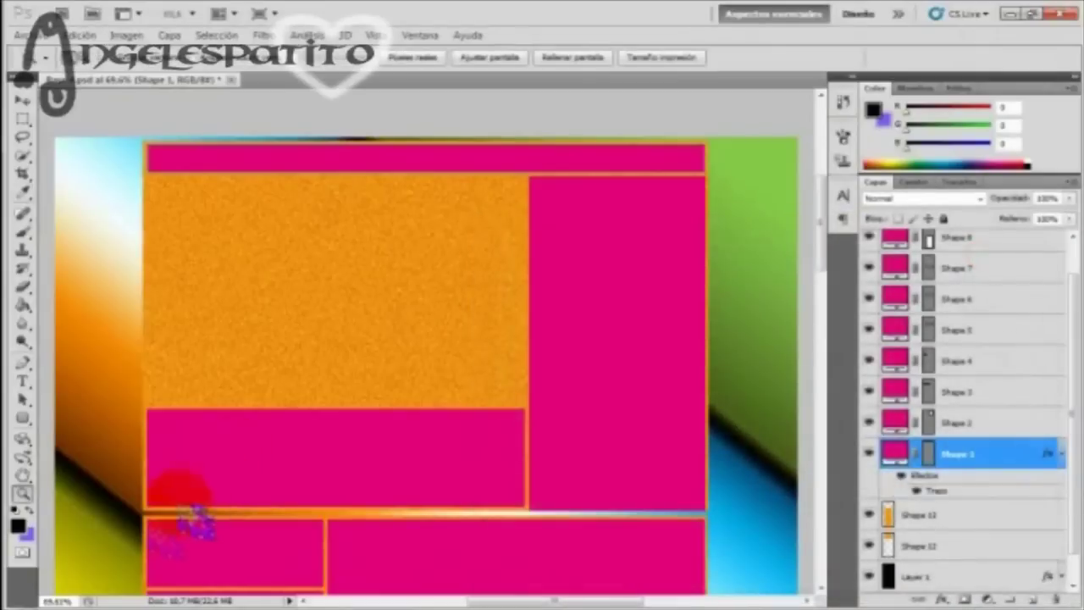
Set the foreground colour to green 86c847 sampled from the background and collapse Shape 1's effects list
click(19, 524)
click(746, 174)
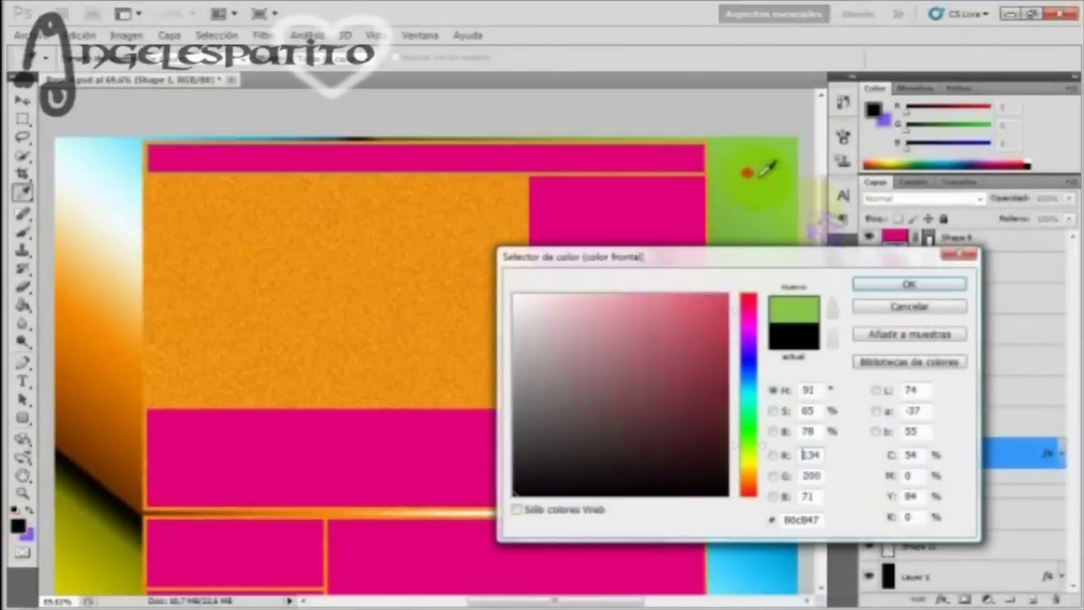
click(908, 284)
drag(820, 222, 820, 235)
click(1065, 456)
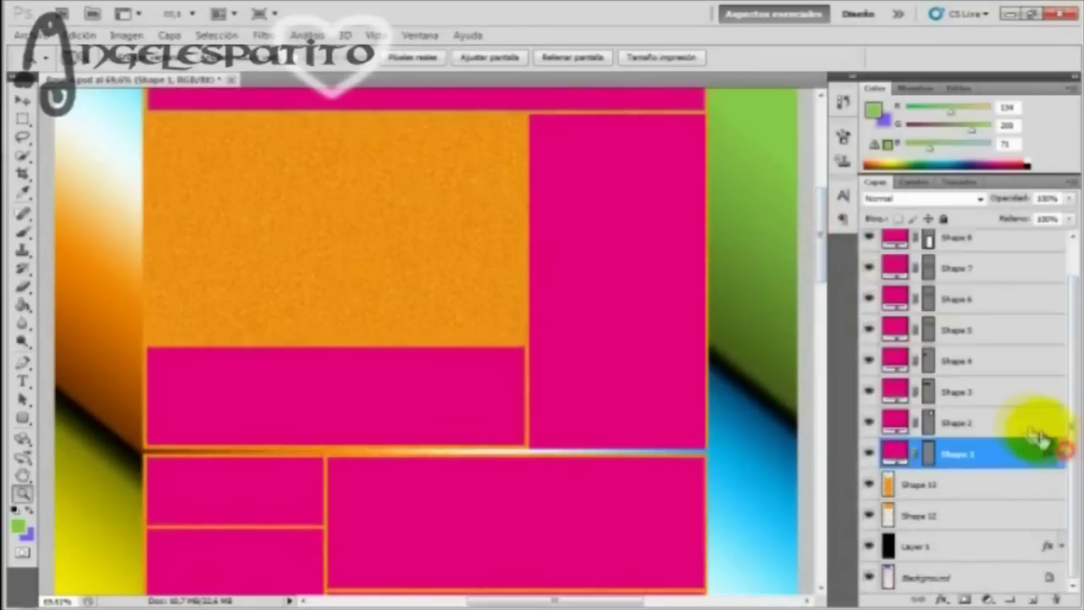
Add a stroke effect to Shape 2 in green 86c847 sampled from the background, then collapse its effects list
right_click(1035, 428)
click(898, 64)
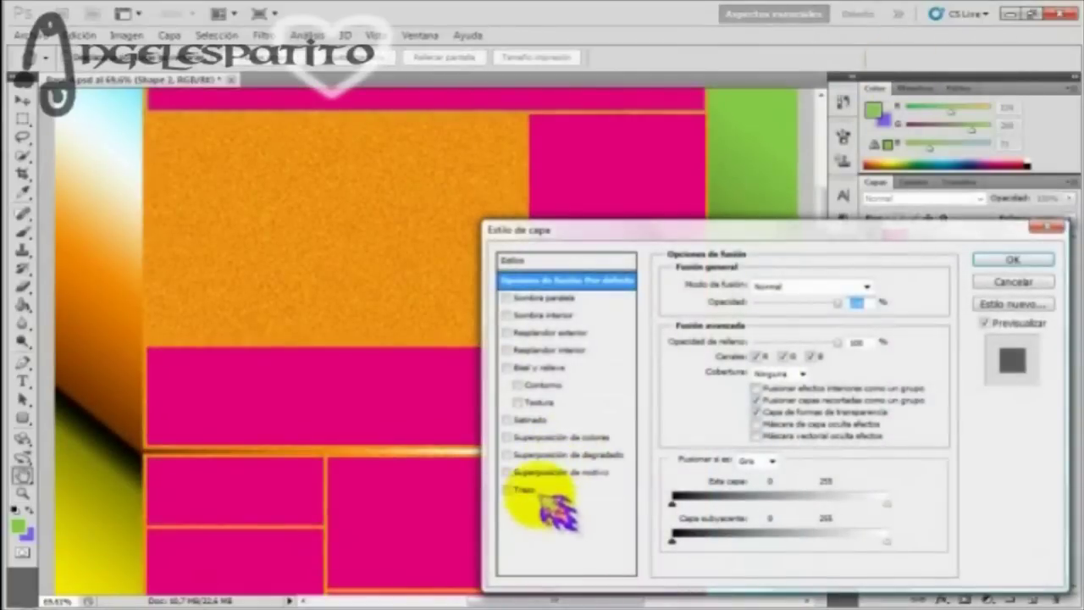
click(539, 495)
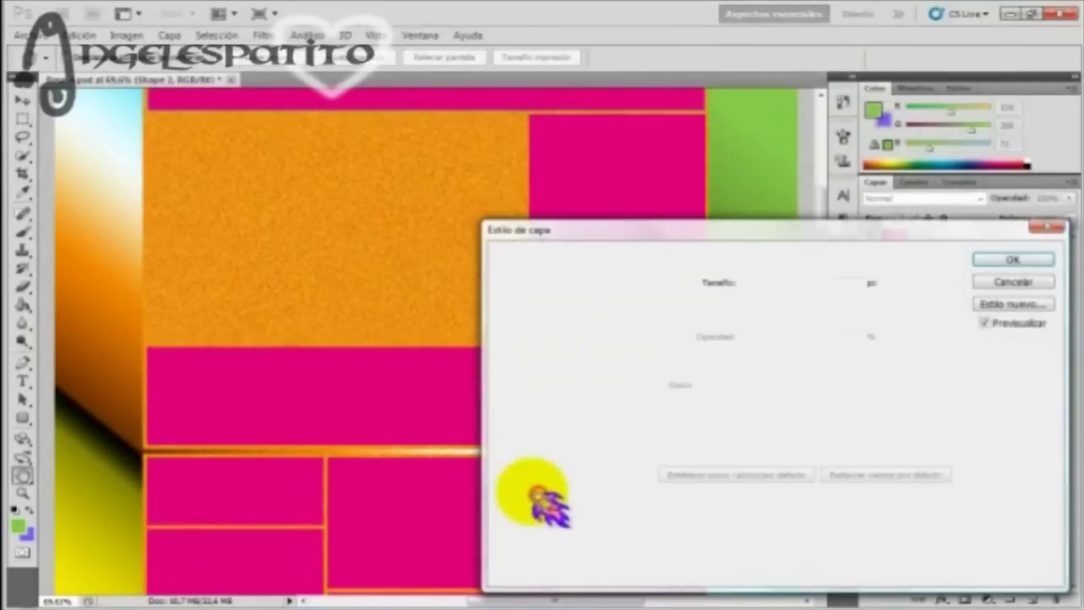
click(698, 387)
click(762, 123)
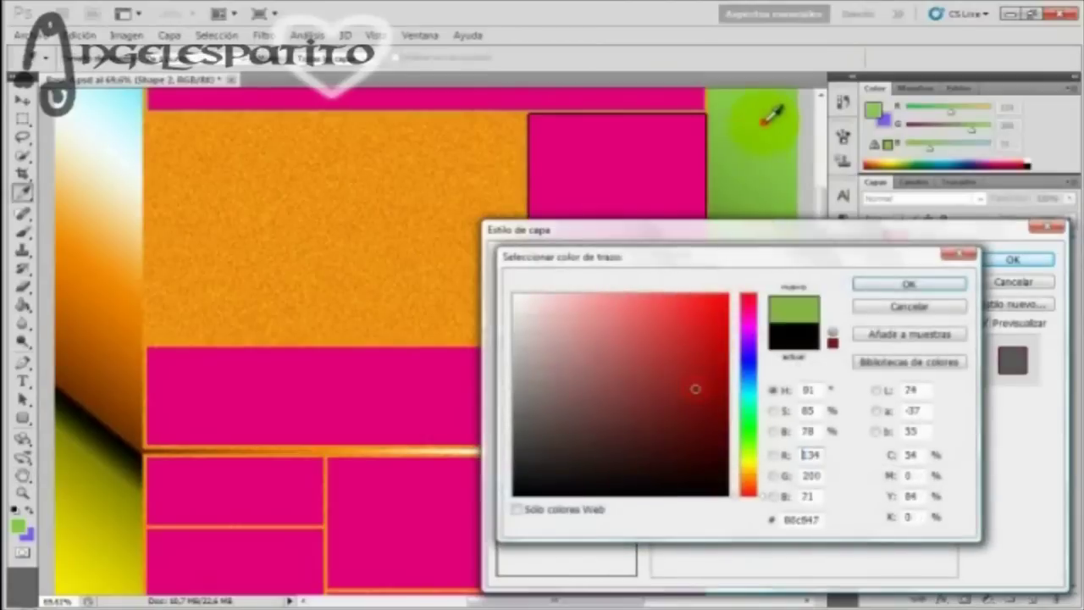
click(908, 283)
click(1013, 259)
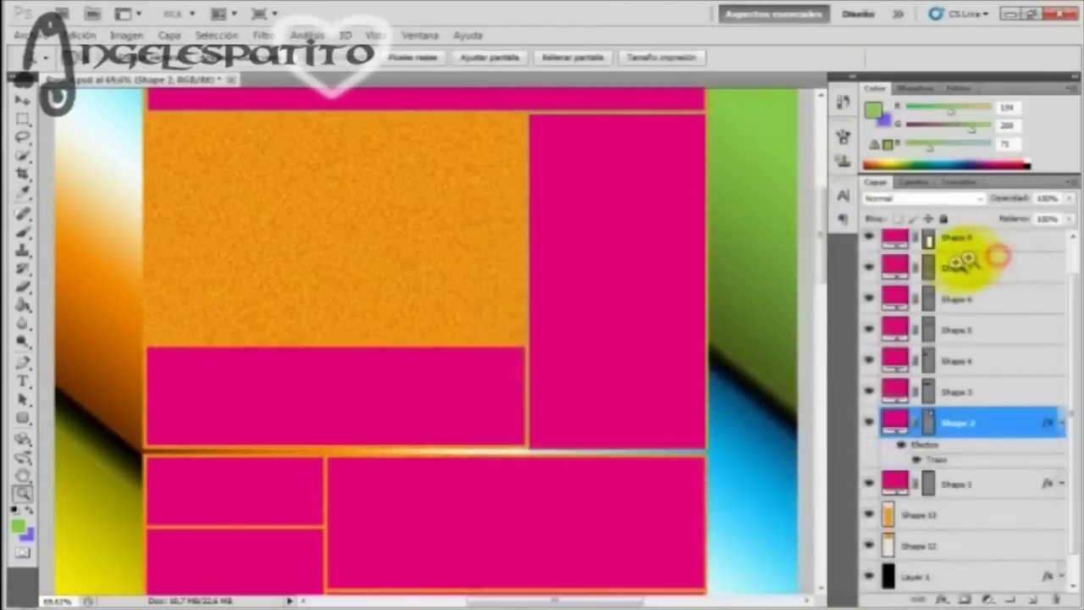
drag(819, 254, 819, 271)
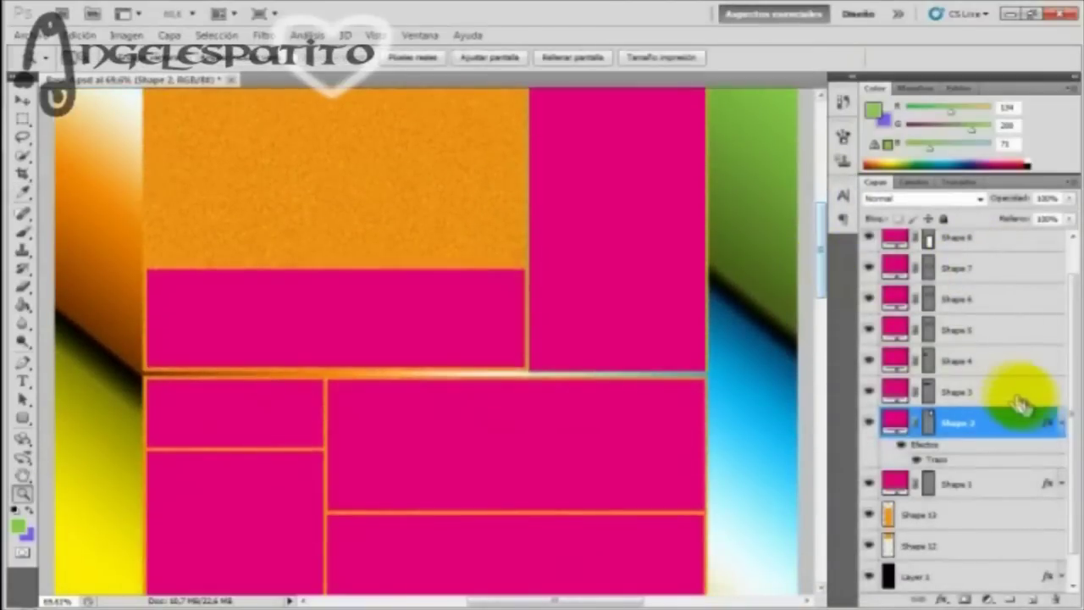
click(1059, 422)
Give Shape 3 a stroke in green sampled from the background and collapse its effects list
right_click(1028, 392)
click(919, 34)
click(529, 491)
double_click(718, 383)
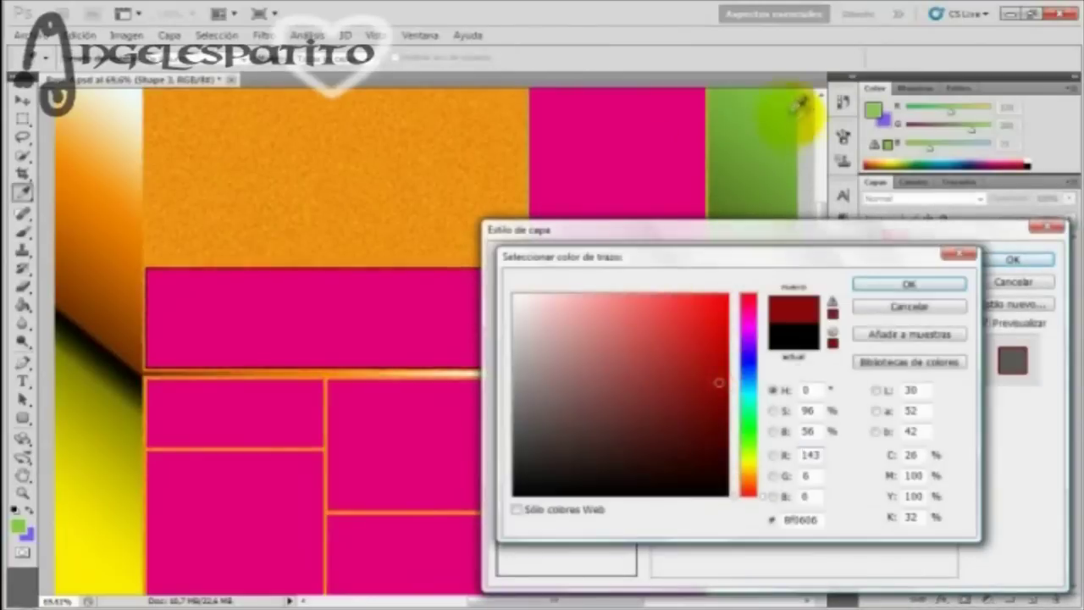
click(793, 111)
click(932, 284)
click(1013, 259)
click(1060, 392)
Give Shape 4 a stroke sampled from the green foreground colour and collapse its effects list
right_click(1016, 361)
click(908, 257)
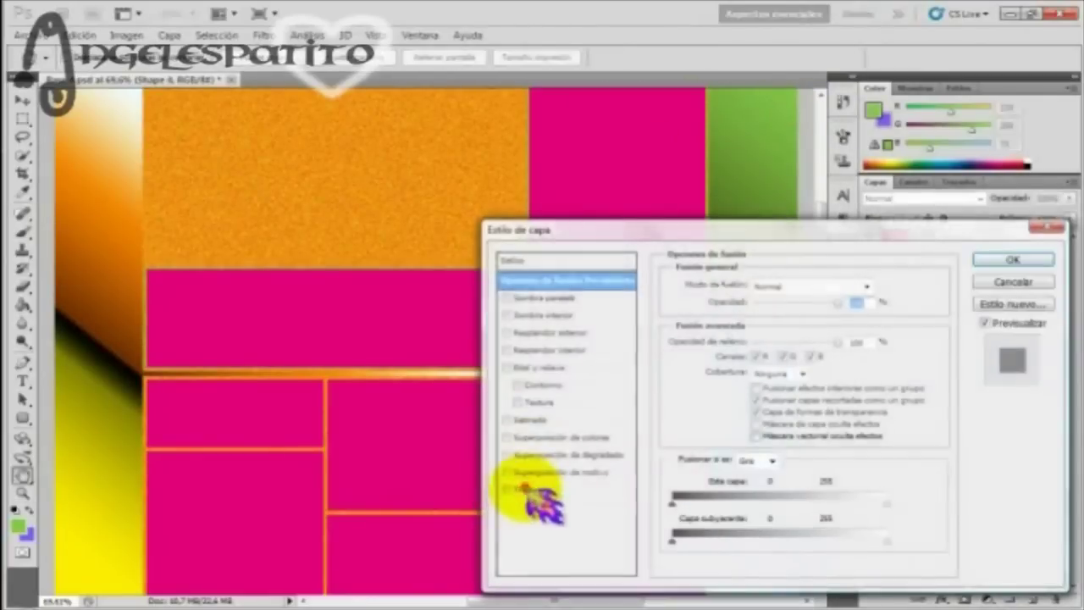
click(525, 489)
click(718, 383)
click(18, 526)
click(912, 287)
click(1013, 259)
click(1059, 360)
Give Shape 5 a stroke in the same green as the foreground colour
right_click(1021, 334)
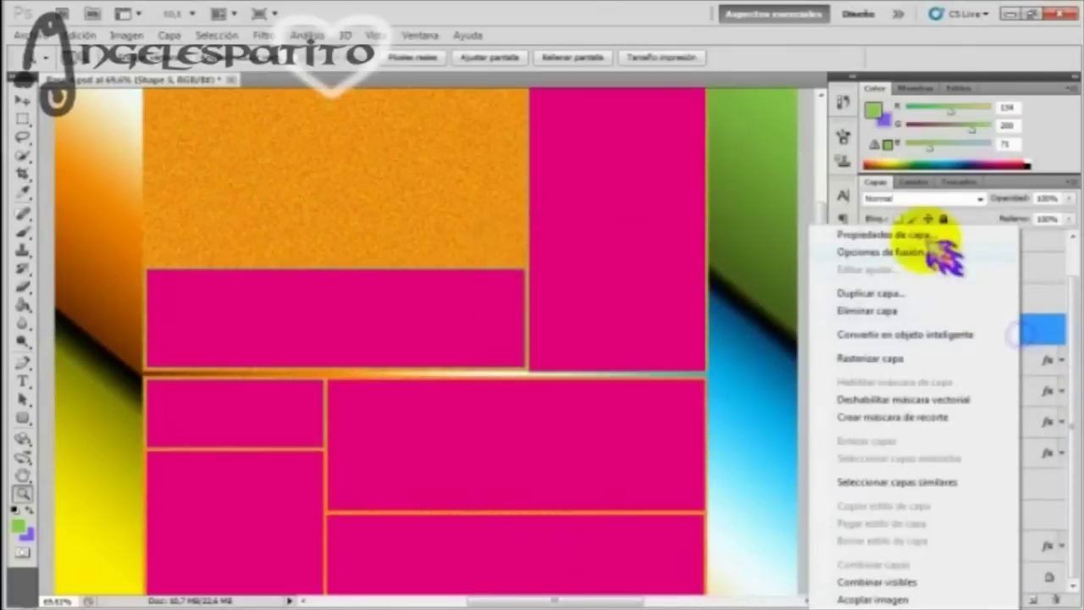
click(932, 252)
click(527, 490)
click(708, 386)
click(923, 283)
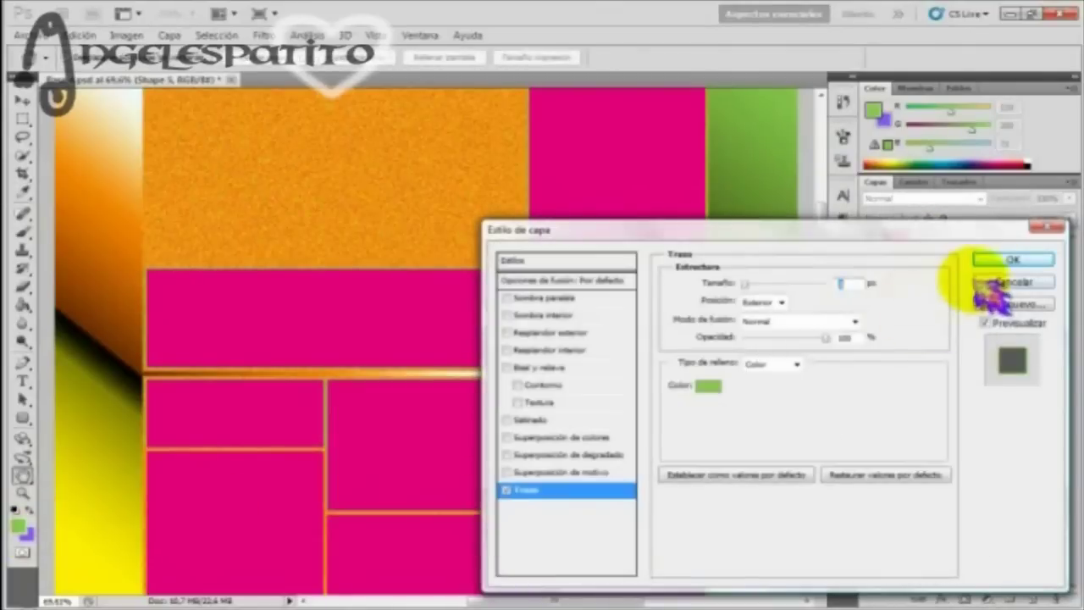
click(1013, 259)
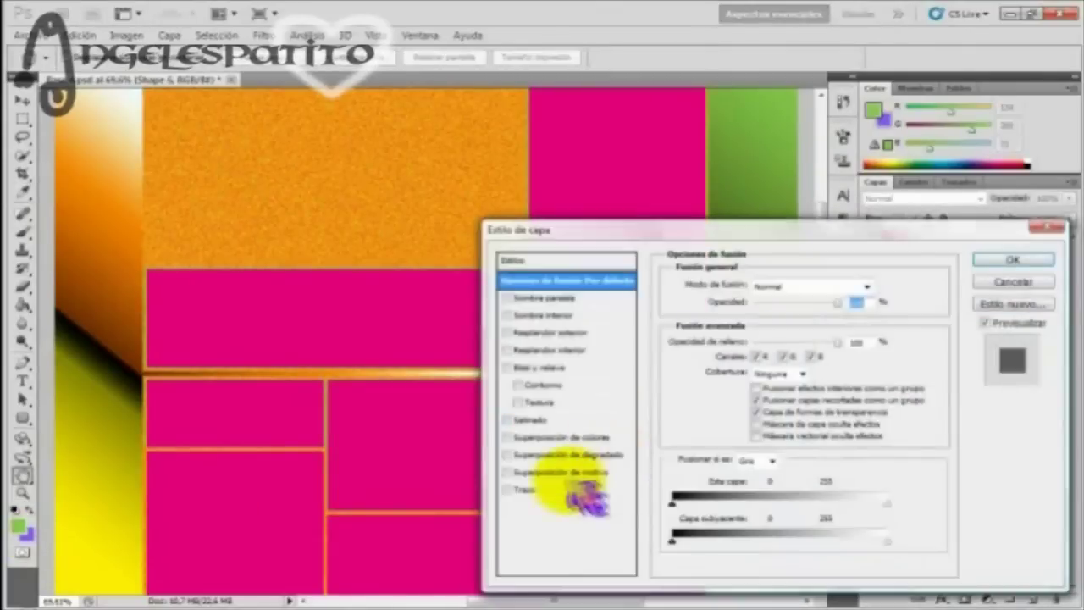
Give Shape 6 a stroke sampled from the green foreground colour
click(562, 490)
click(708, 387)
click(19, 525)
click(903, 284)
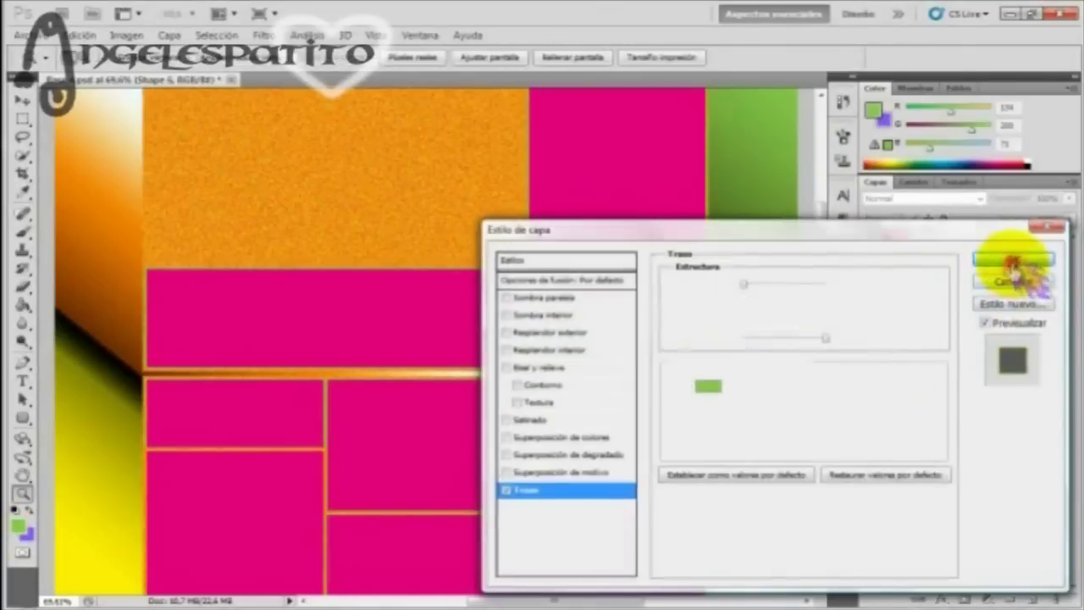
click(1006, 259)
Give Shape 7 a stroke sampled from the green foreground colour
right_click(1007, 308)
double_click(1008, 267)
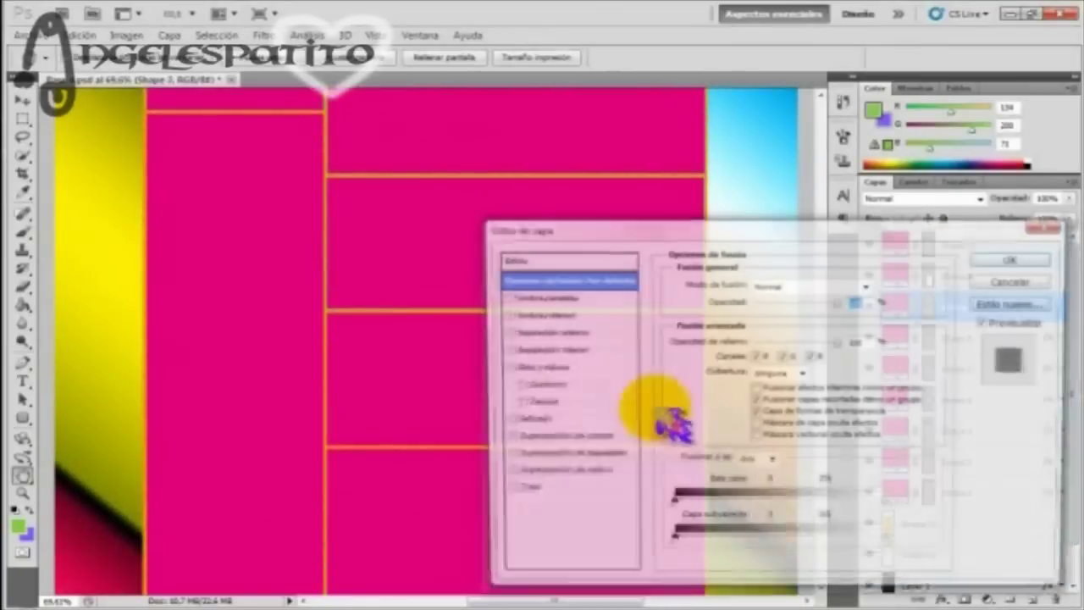
click(562, 490)
click(708, 386)
click(21, 525)
click(908, 284)
click(991, 261)
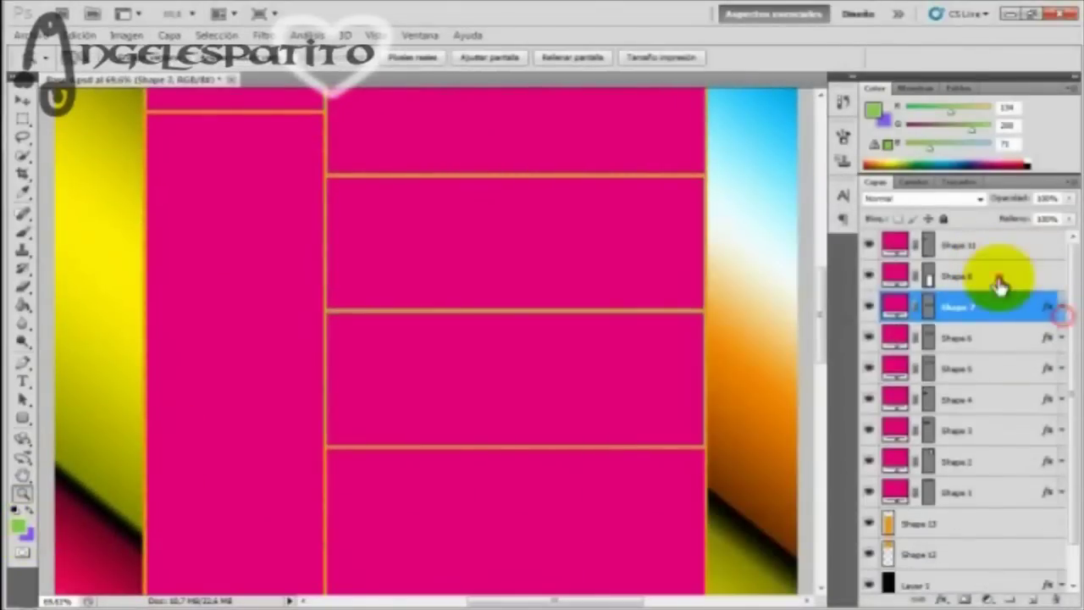
Give Shape 8 a stroke sampled from the green foreground colour
right_click(1001, 281)
click(931, 273)
click(545, 490)
click(708, 386)
click(21, 525)
click(908, 283)
click(1008, 260)
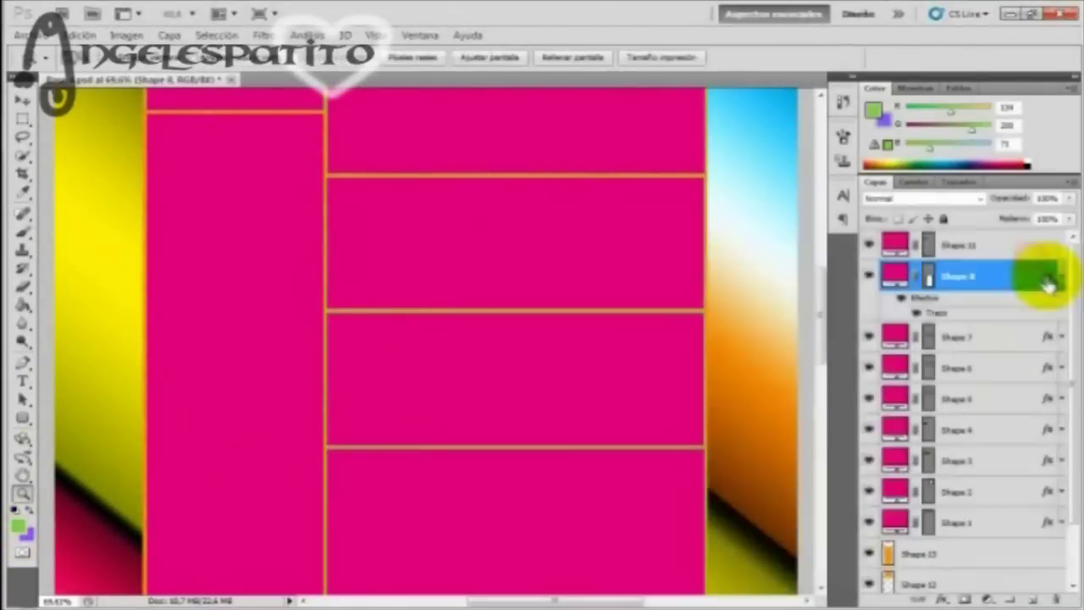
Give Shape 11 a stroke in foreground green 86c847 and collapse its effects list
right_click(1008, 246)
click(940, 250)
click(544, 490)
click(708, 386)
click(21, 525)
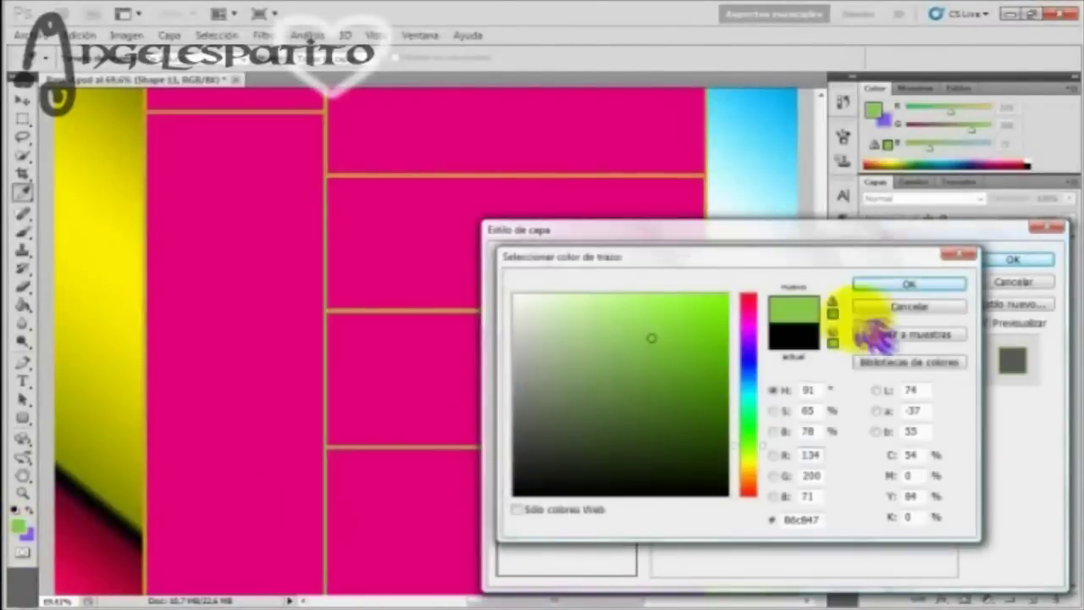
click(909, 284)
click(1008, 260)
mouse_move(821, 298)
mouse_down()
mouse_move(820, 405)
mouse_move(820, 215)
mouse_move(820, 246)
mouse_up()
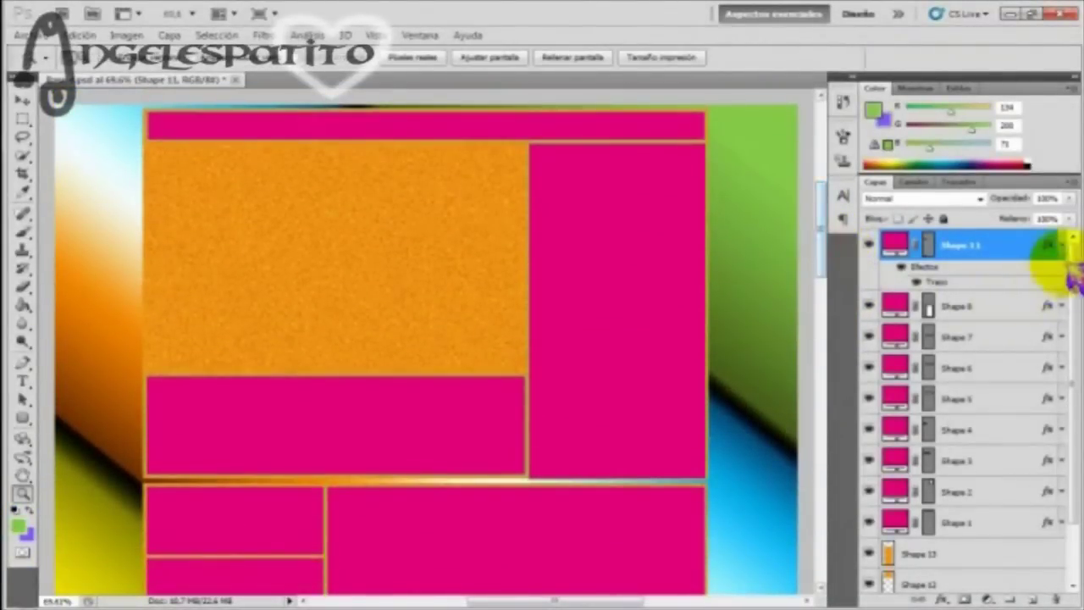
click(1062, 246)
Place the 3 Patito image from the Para el tutto folder, scaled to fill the tall magenta block beside the upper orange panel
click(490, 604)
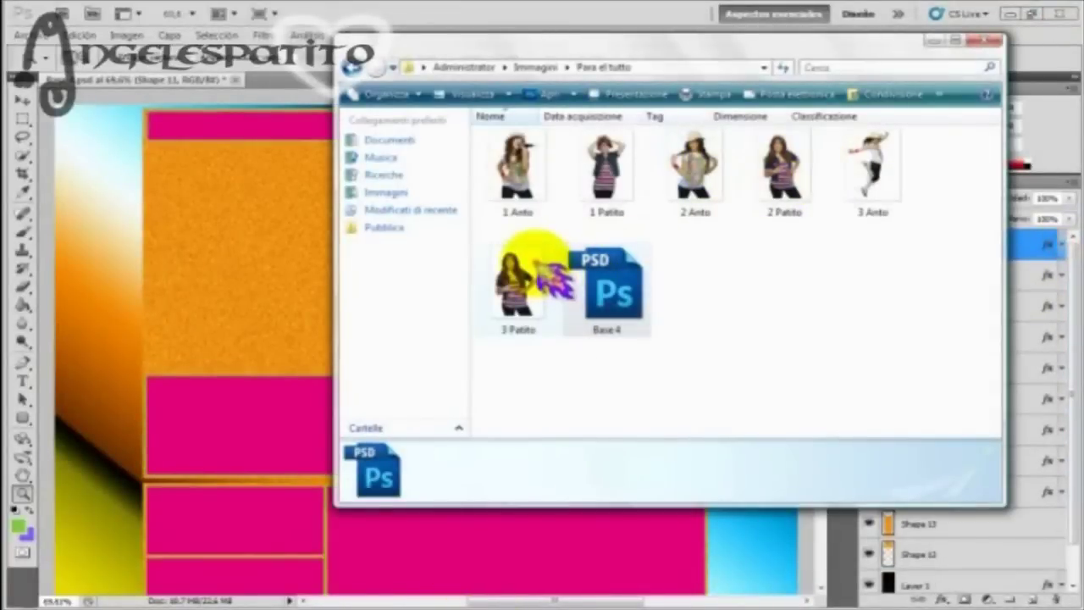
drag(518, 279, 315, 326)
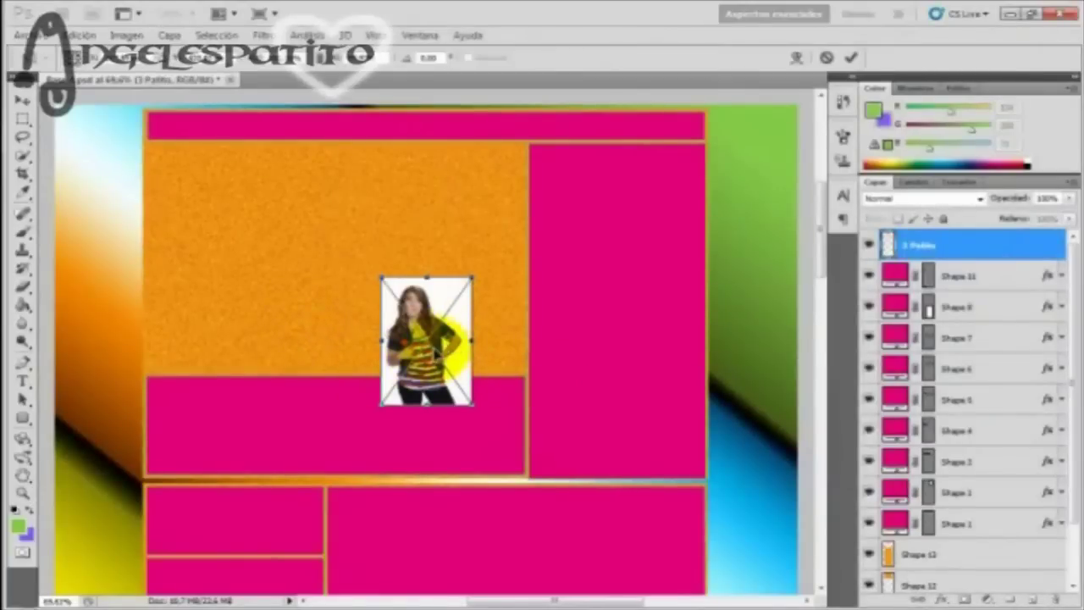
drag(434, 354, 667, 433)
drag(613, 354, 529, 145)
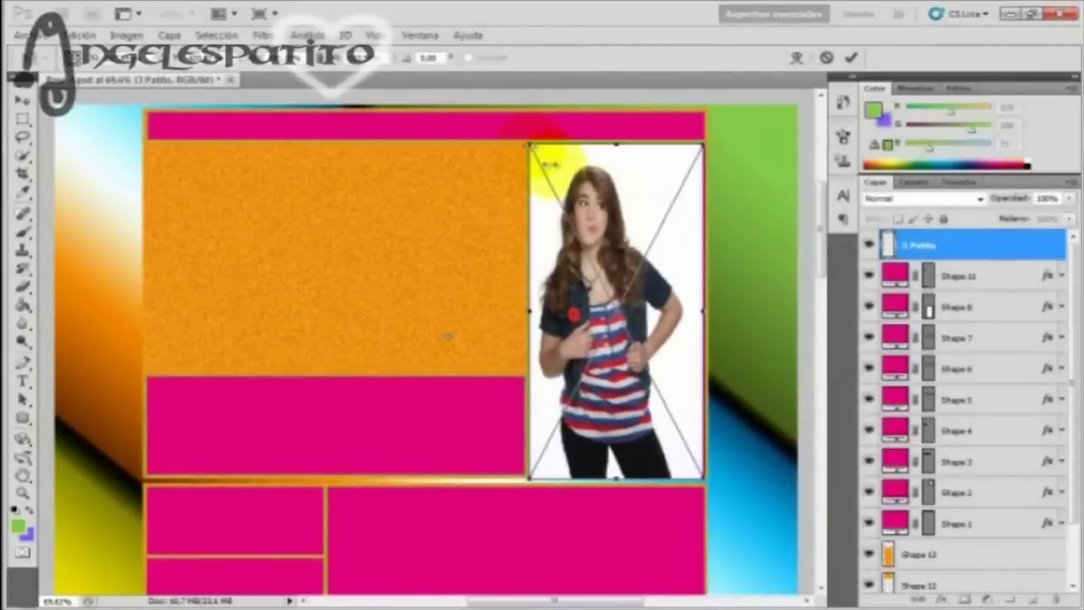
drag(702, 314, 706, 314)
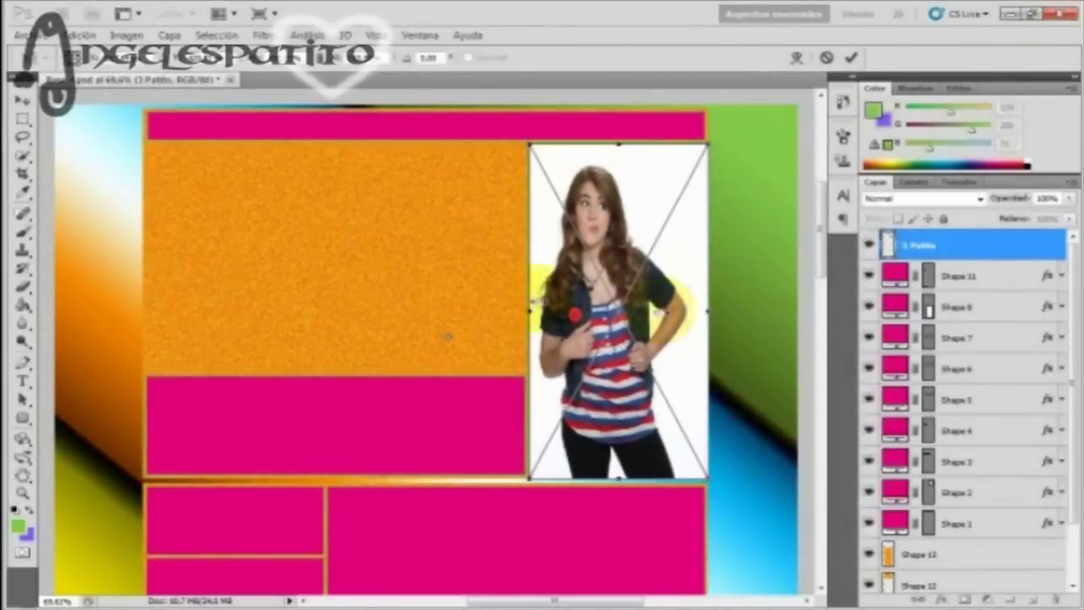
click(23, 100)
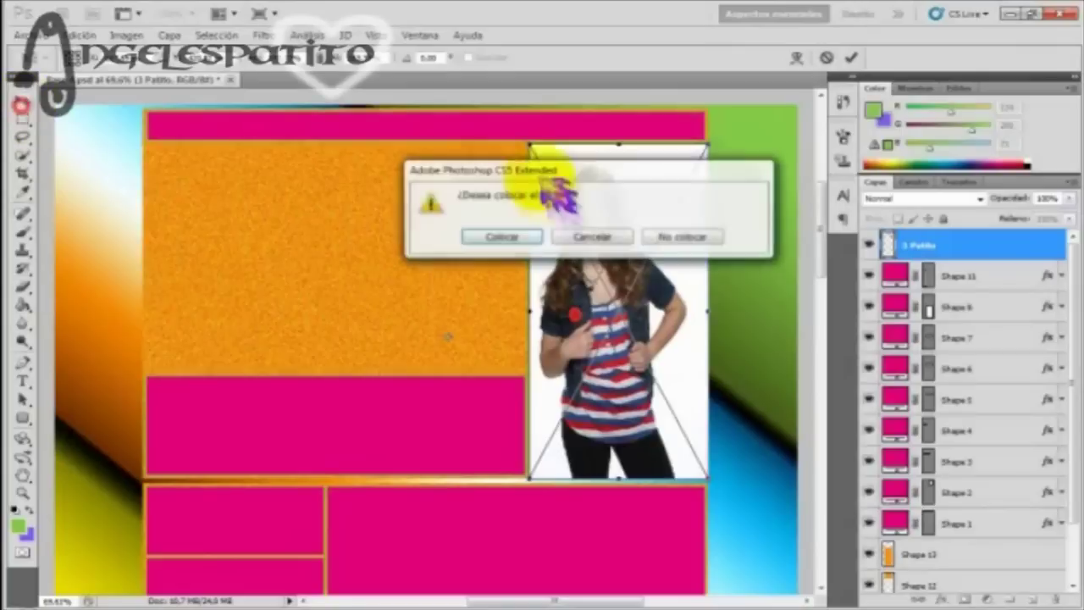
click(502, 238)
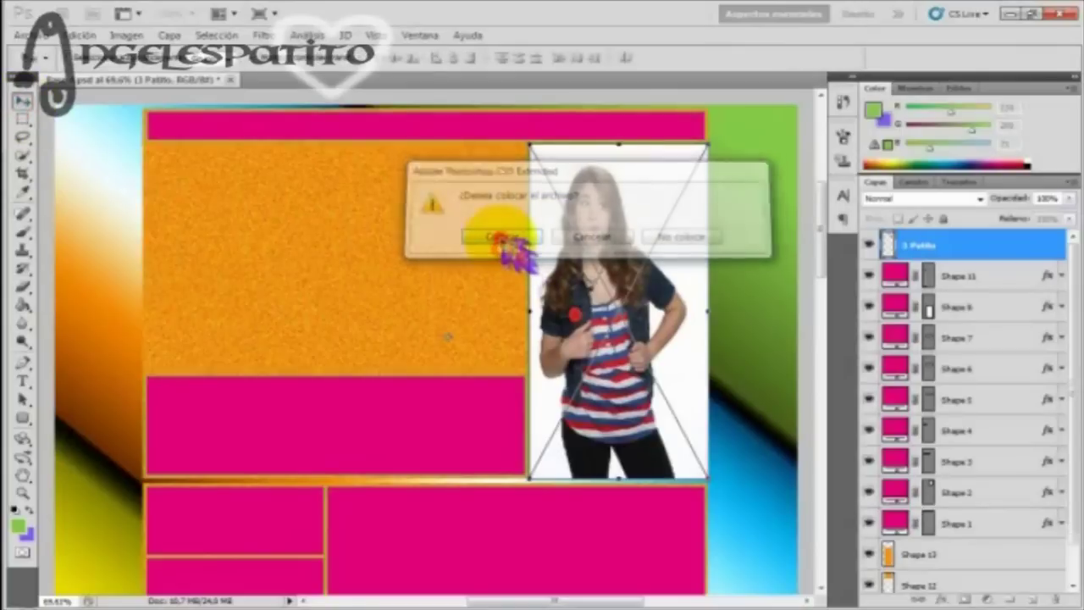
Rasterize the 3 Patito layer and remove its white background with the Magic Eraser
click(22, 286)
click(55, 315)
click(560, 214)
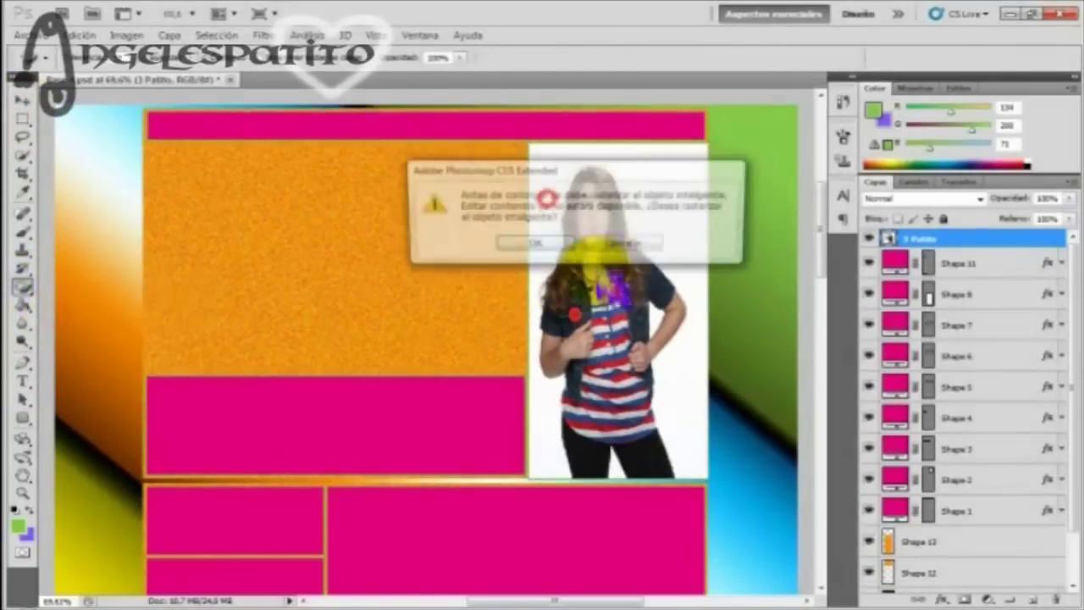
click(533, 244)
click(557, 181)
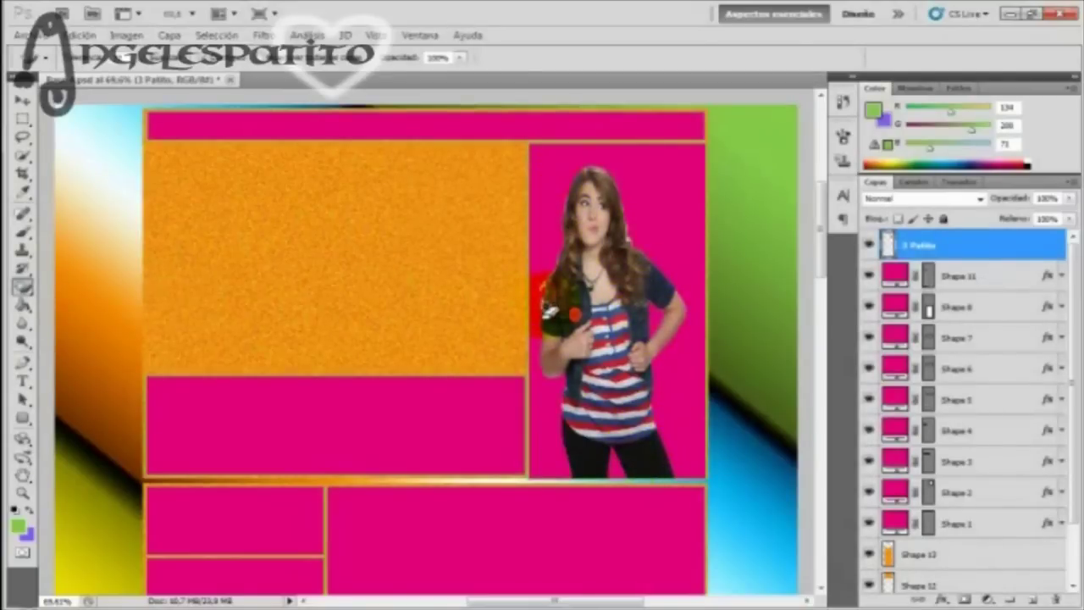
Clean up the leftover white remnants around the cut-out figure with the Eraser, then switch to the Move tool
right_click(23, 285)
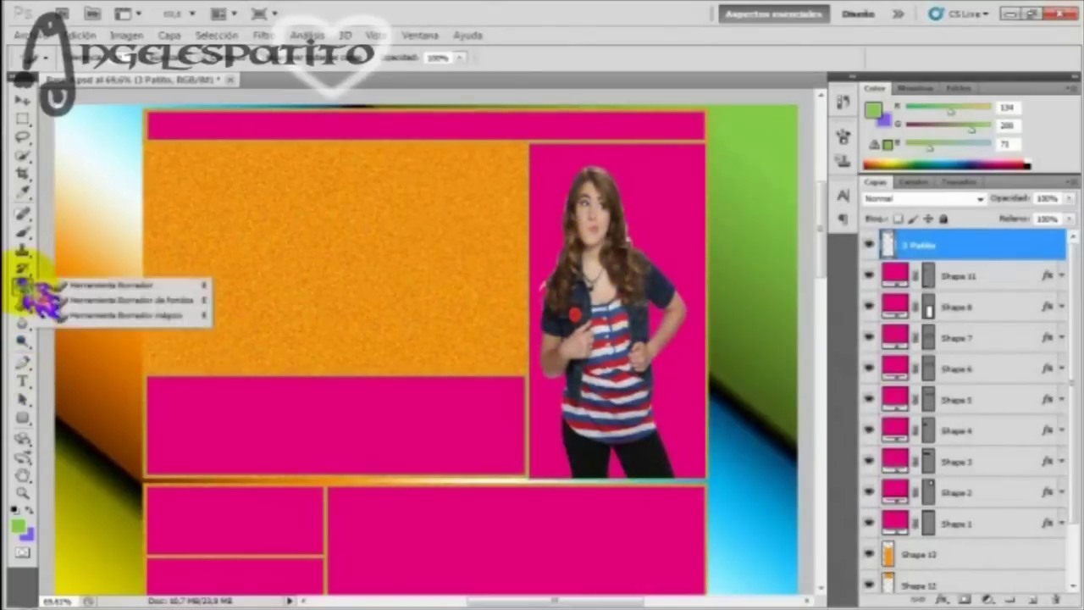
click(70, 290)
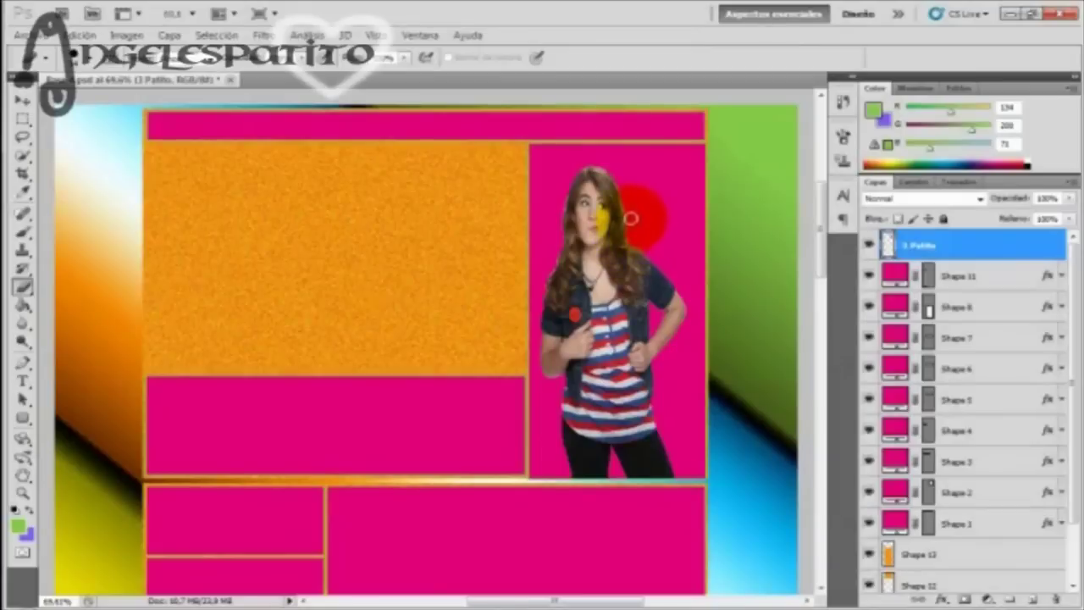
click(23, 100)
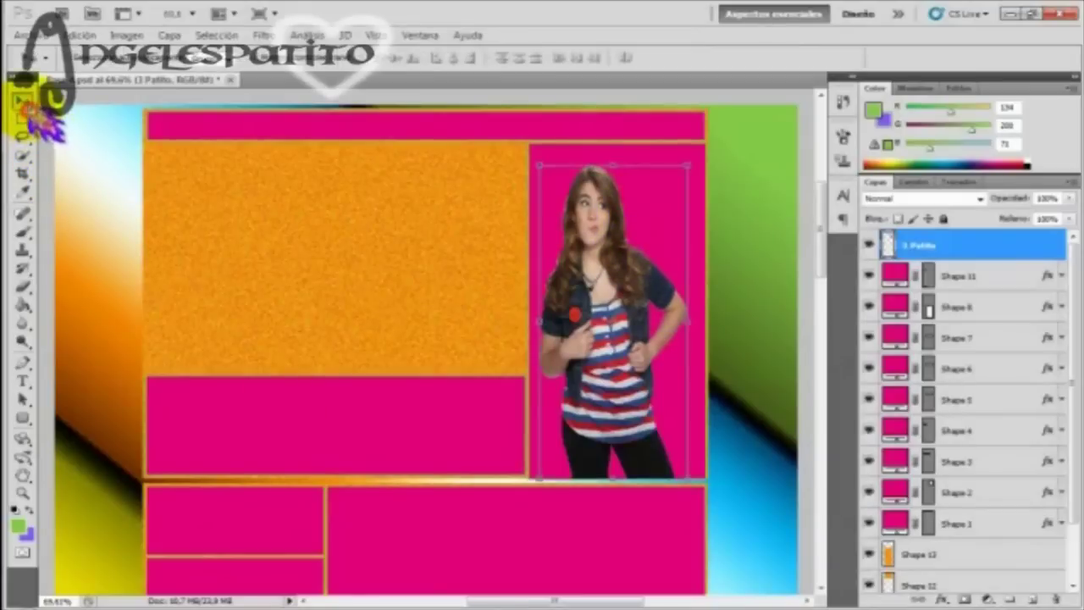
Flip the 3 Patito figure horizontally and enlarge it within the tall magenta block so the head overlaps the header block
drag(539, 324, 627, 320)
drag(633, 163, 624, 124)
drag(563, 294, 524, 303)
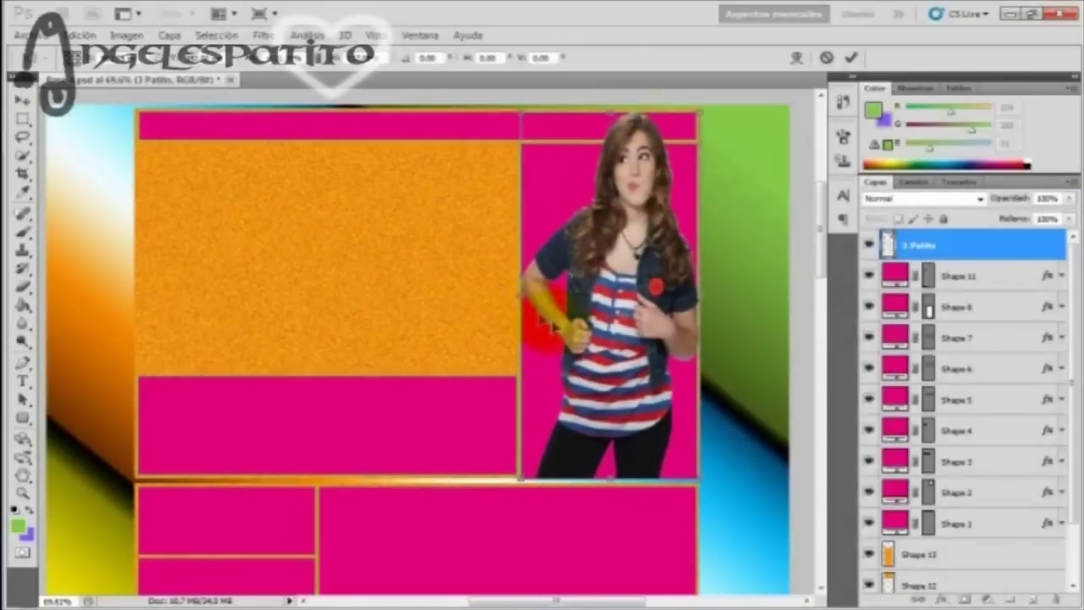
click(851, 57)
Add a white outer glow to the 3 Patito layer with 10% spread and 10 px size
right_click(982, 239)
click(847, 252)
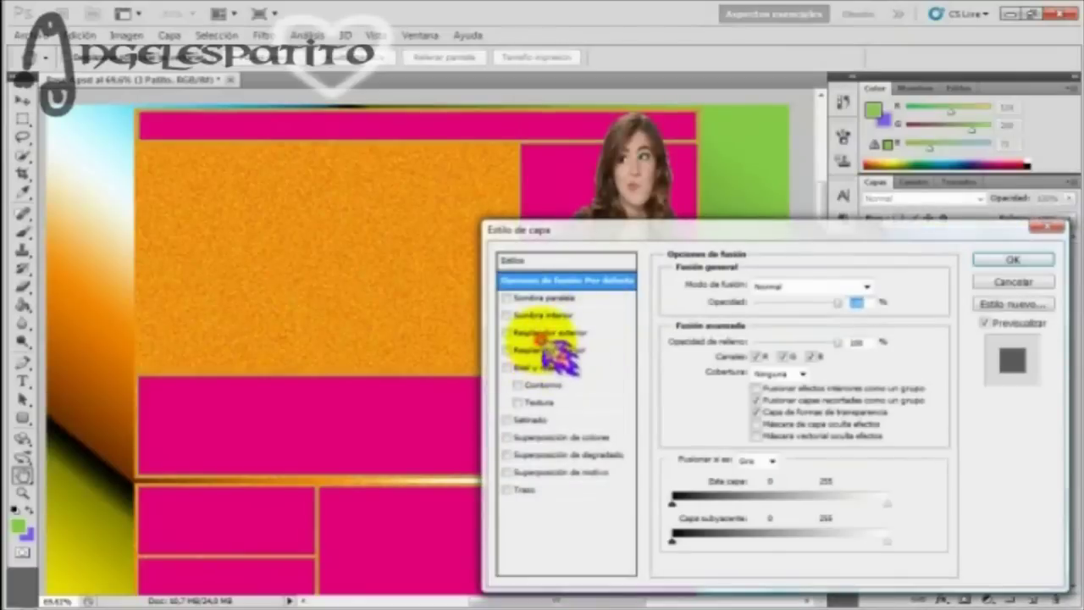
click(549, 332)
click(712, 340)
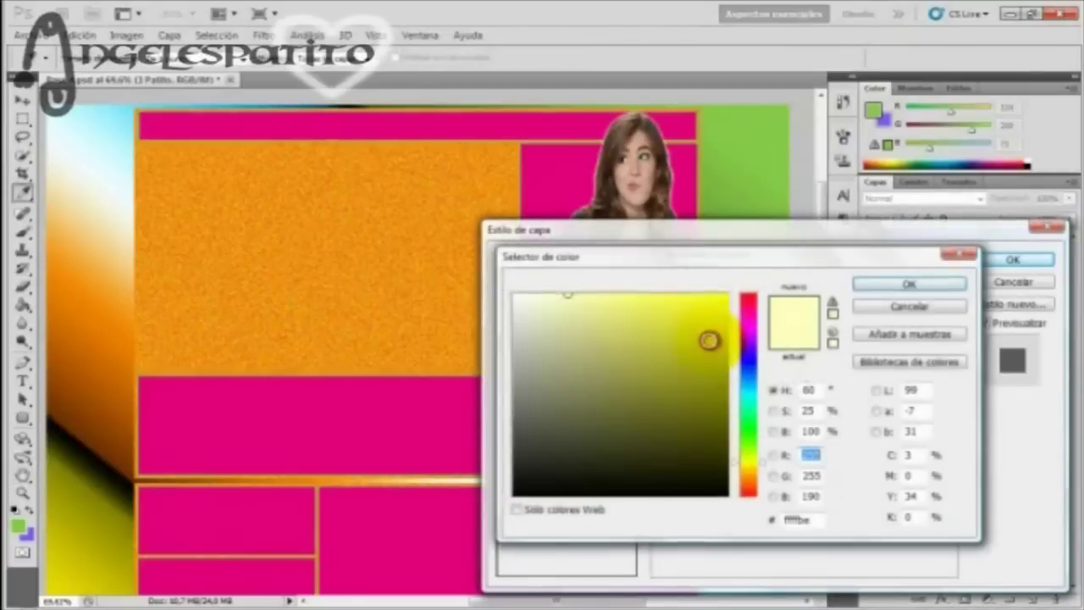
click(605, 304)
click(883, 282)
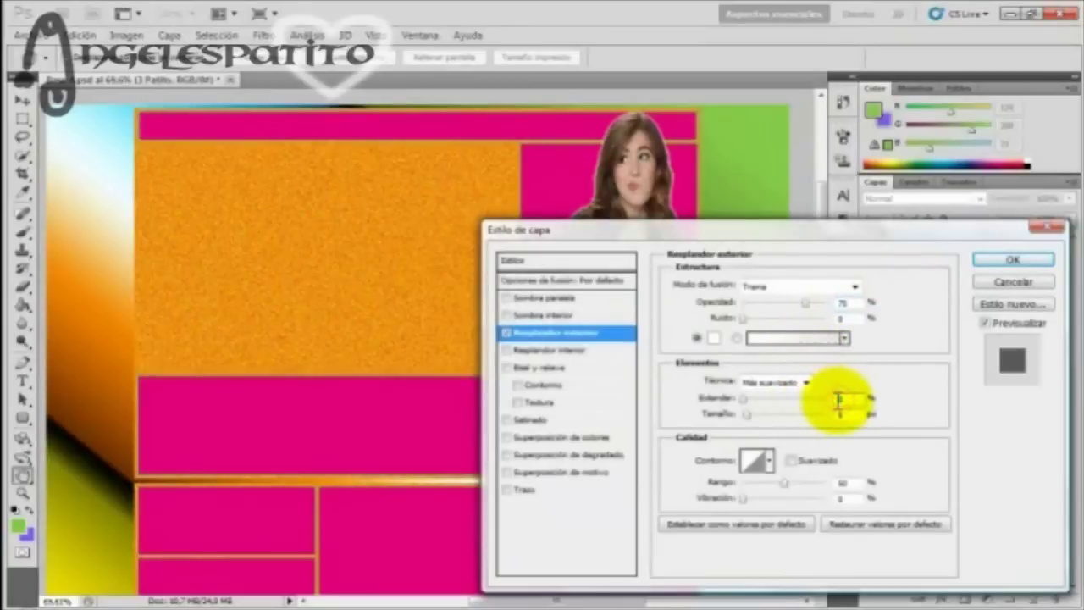
text(10)
drag(850, 415, 753, 412)
text(10)
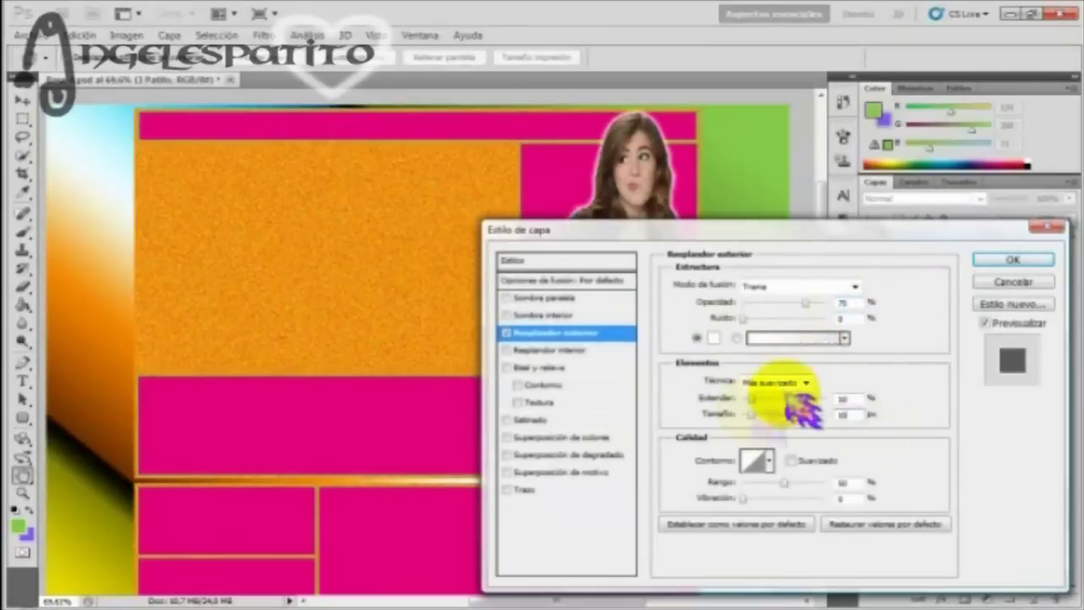
click(1014, 261)
key(v)
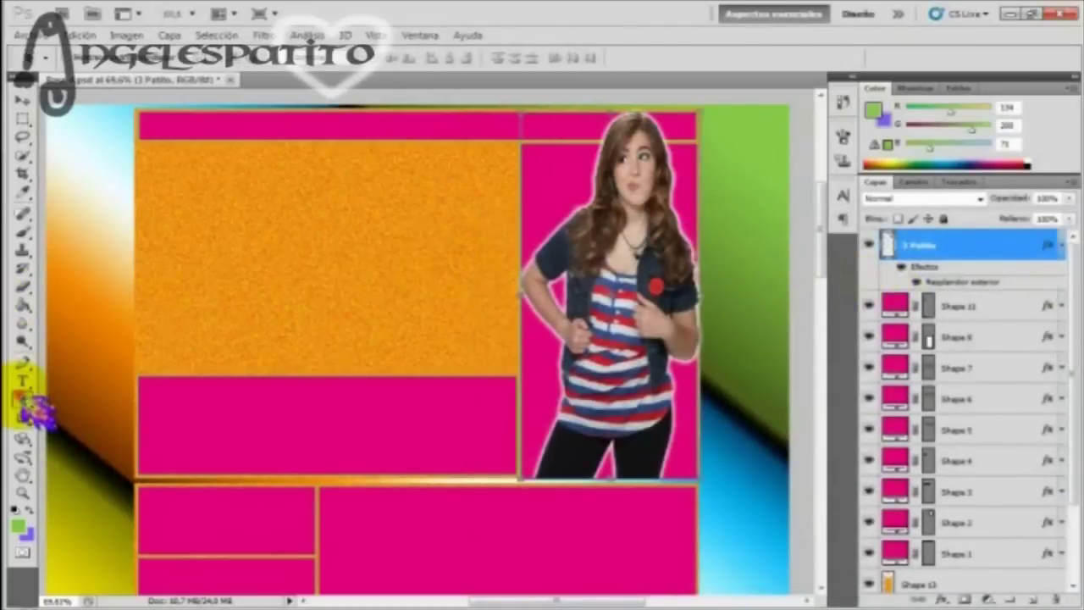
Place the 3 Anto image, scaled to the full width of the wide magenta block at the page's lower right, and rasterize it
drag(820, 244, 819, 462)
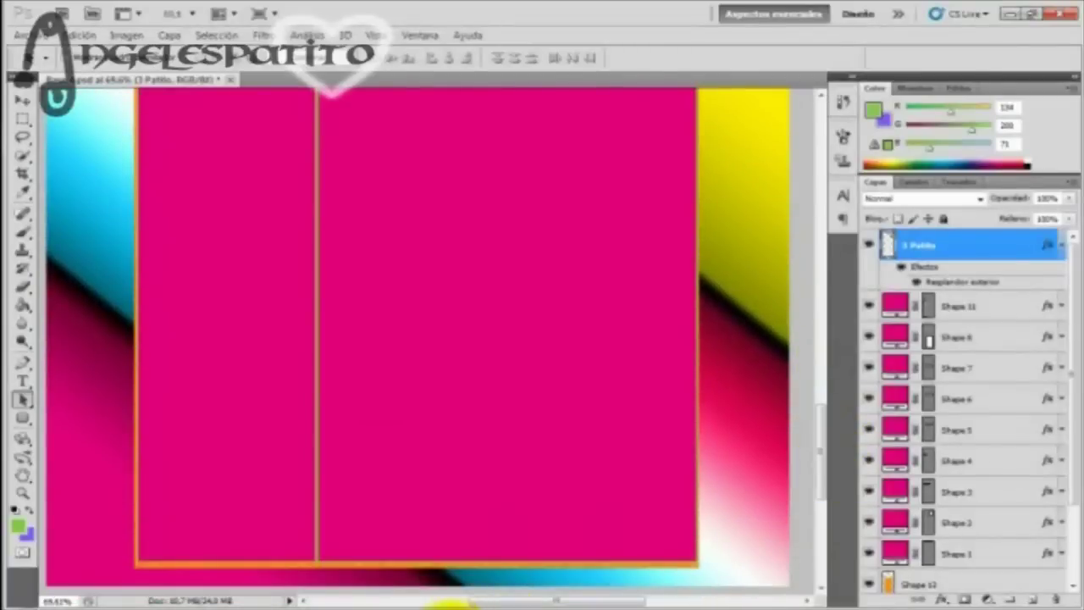
click(449, 606)
drag(771, 45, 912, 62)
drag(960, 180, 430, 288)
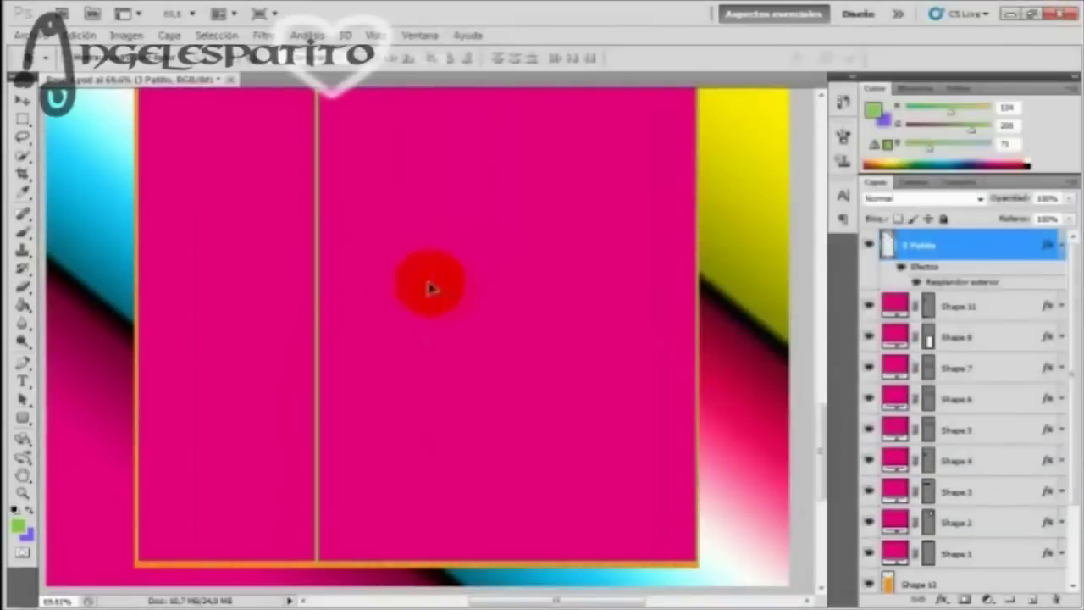
drag(667, 343, 600, 227)
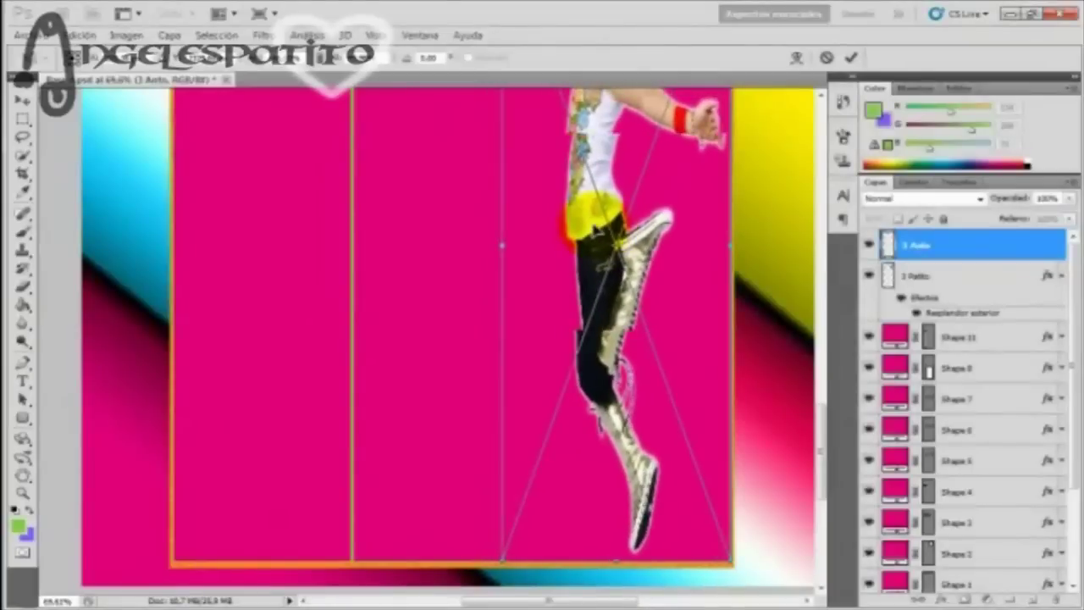
drag(505, 248, 353, 257)
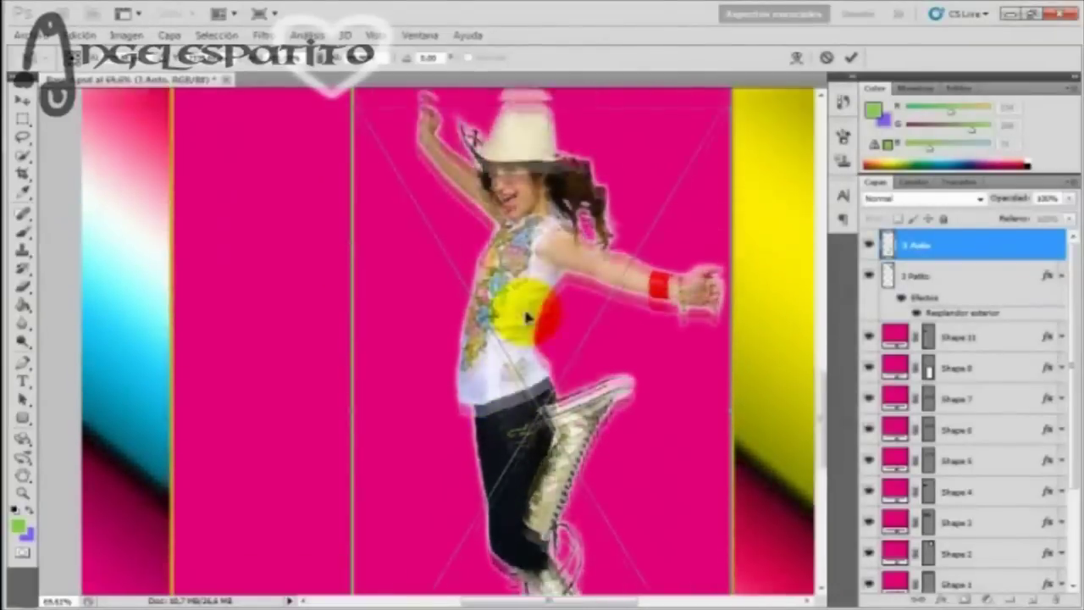
drag(542, 161, 528, 60)
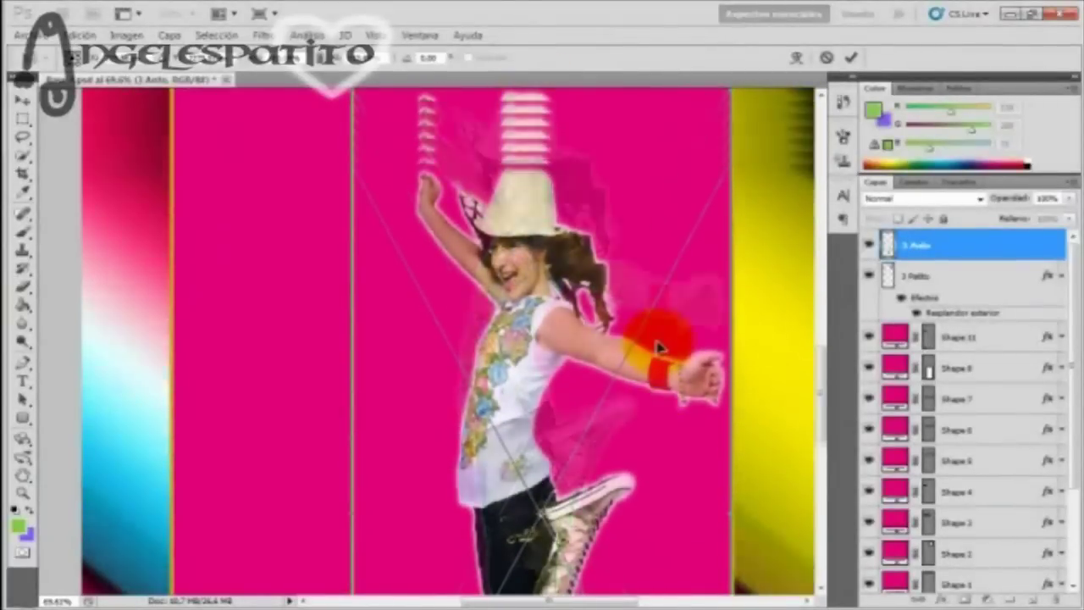
mouse_move(653, 351)
mouse_down()
mouse_move(684, 331)
mouse_move(687, 343)
mouse_up()
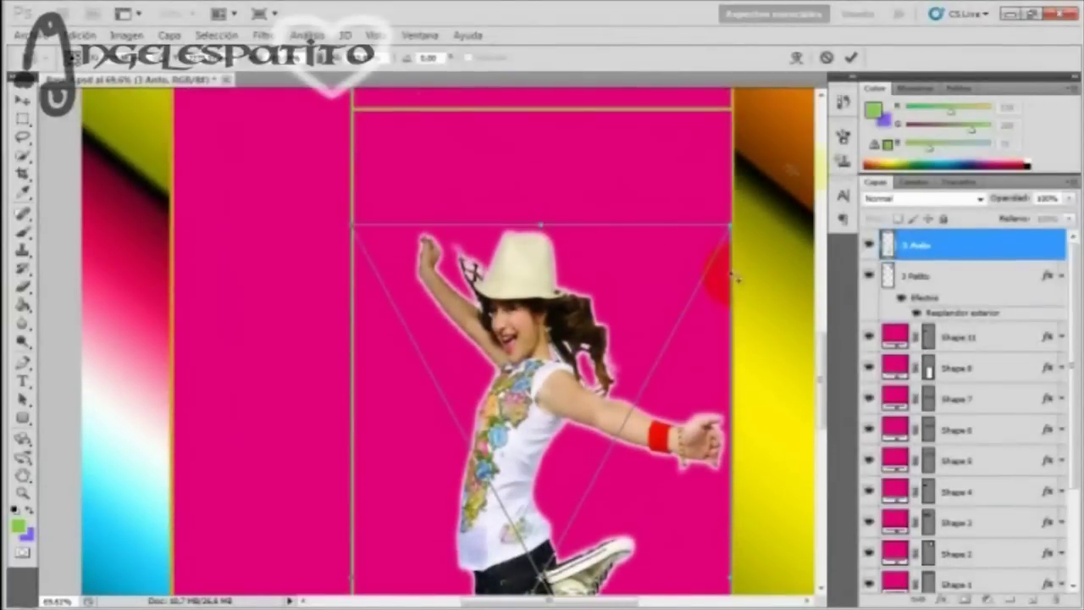
click(851, 58)
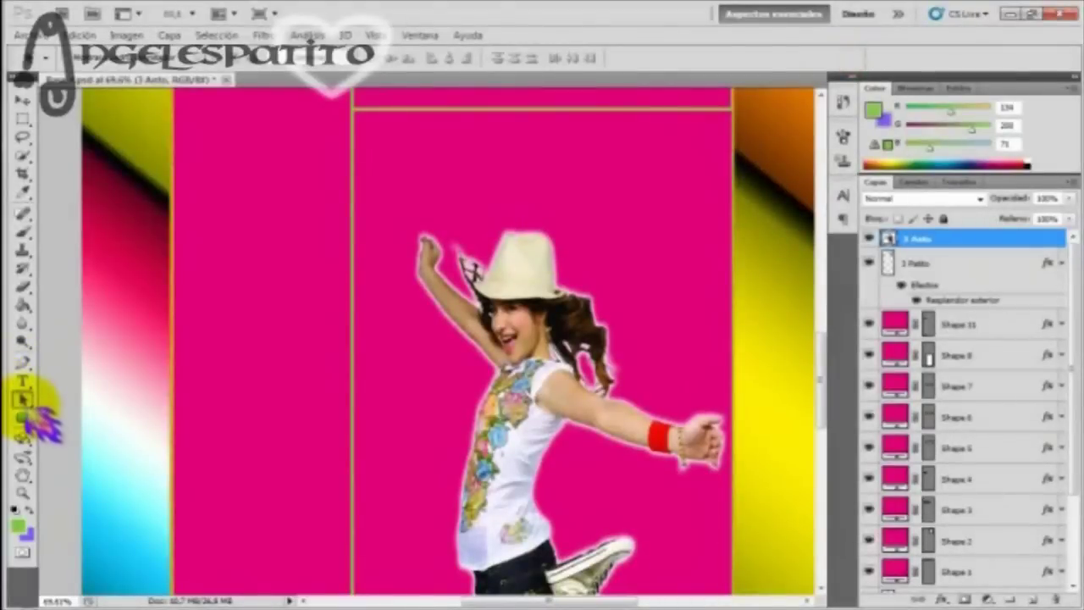
click(23, 286)
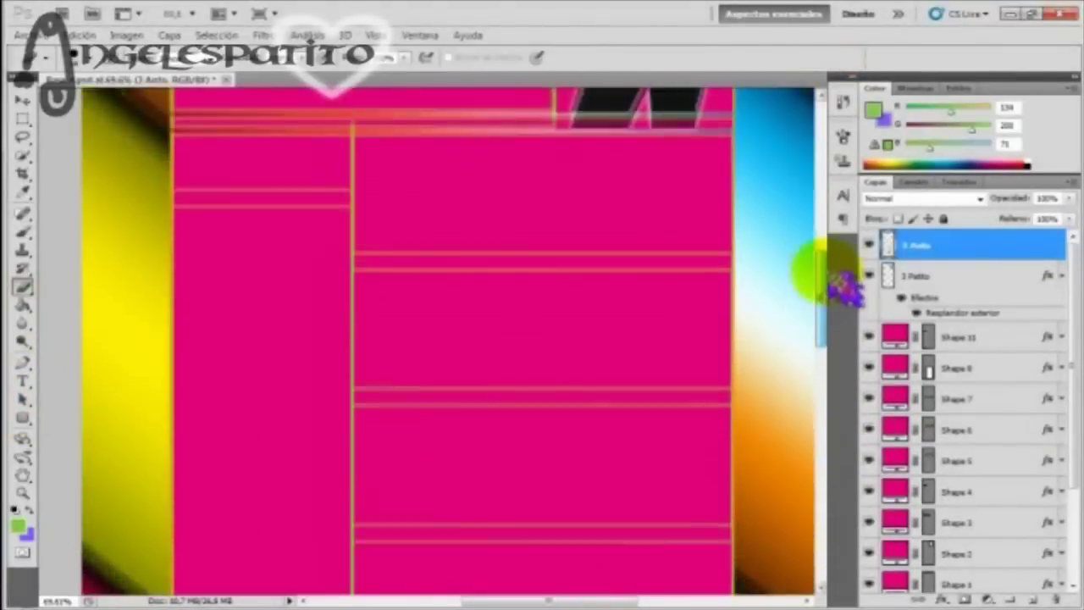
Place the 2 Patito image at the page's lower-left corner, enlarged to overlap the narrow magenta block
drag(826, 273, 845, 435)
scroll(804, 465, left, 1)
scroll(798, 465, up, 1)
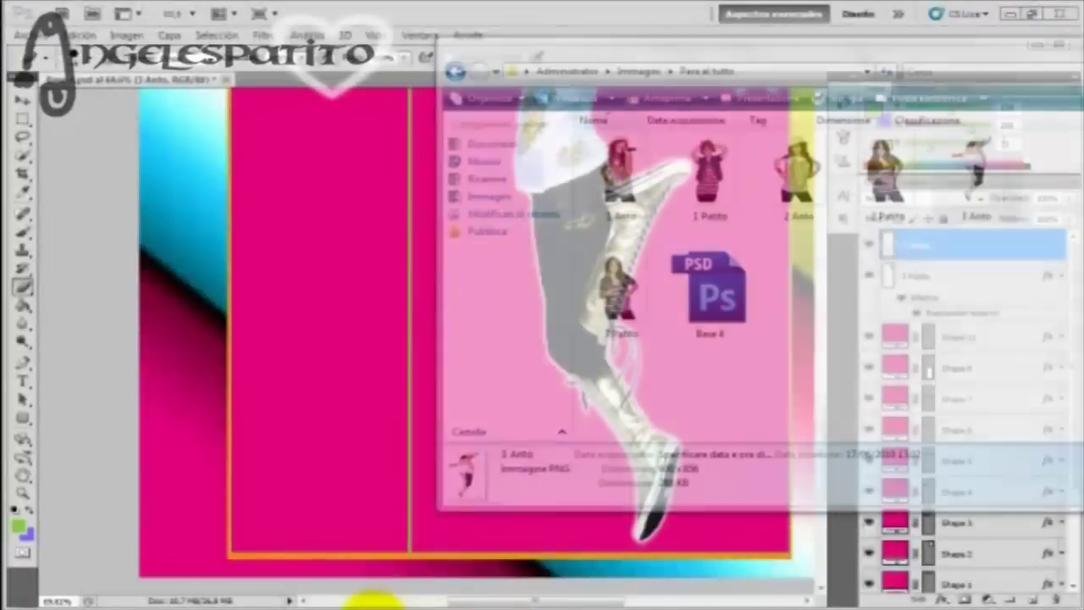
click(371, 362)
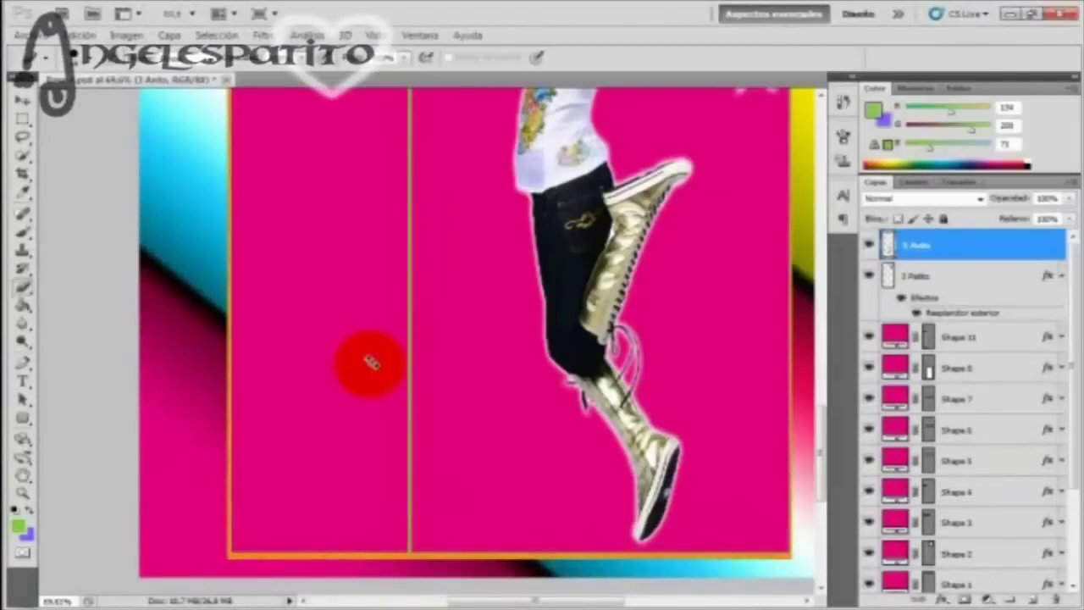
drag(381, 398, 144, 571)
drag(233, 449, 484, 73)
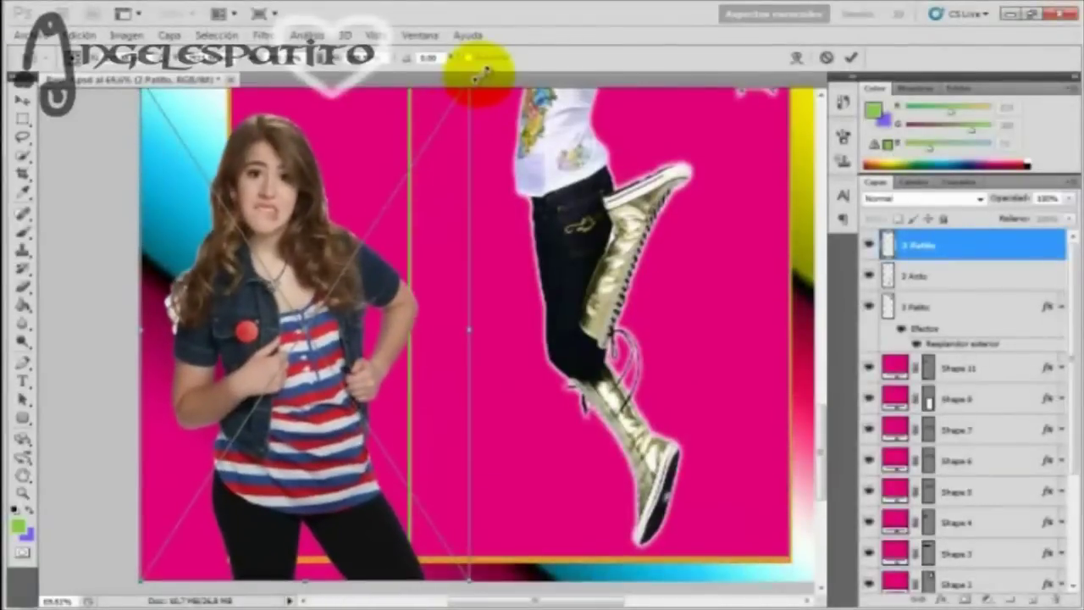
key(Return)
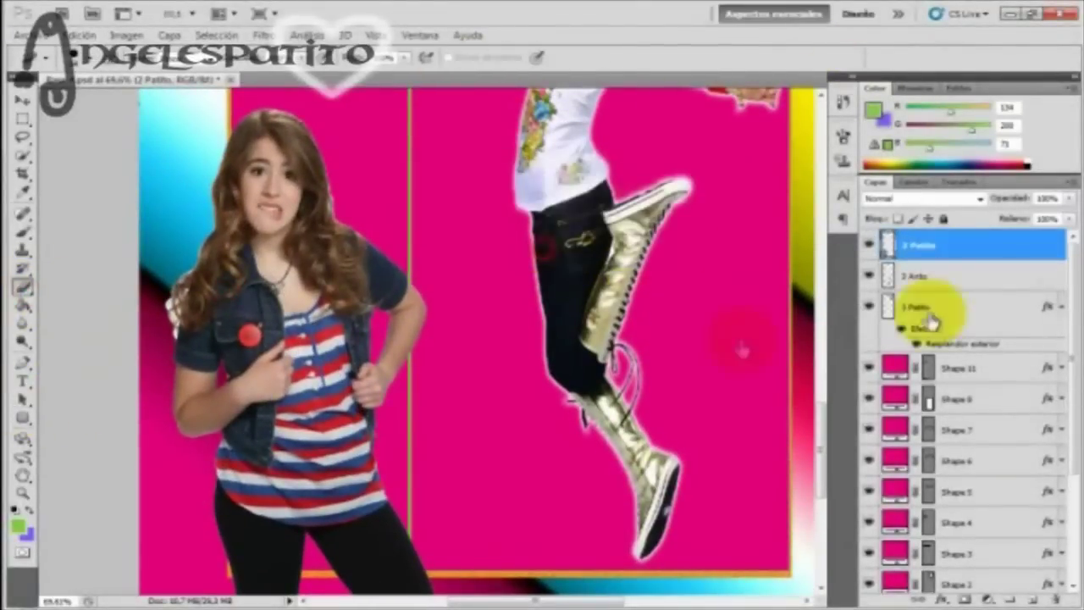
Collapse the 3 Patito effects list, rasterize the 2 Patito layer and remove its leftover white background with the Magic Eraser
click(901, 315)
right_click(924, 241)
right_click(22, 287)
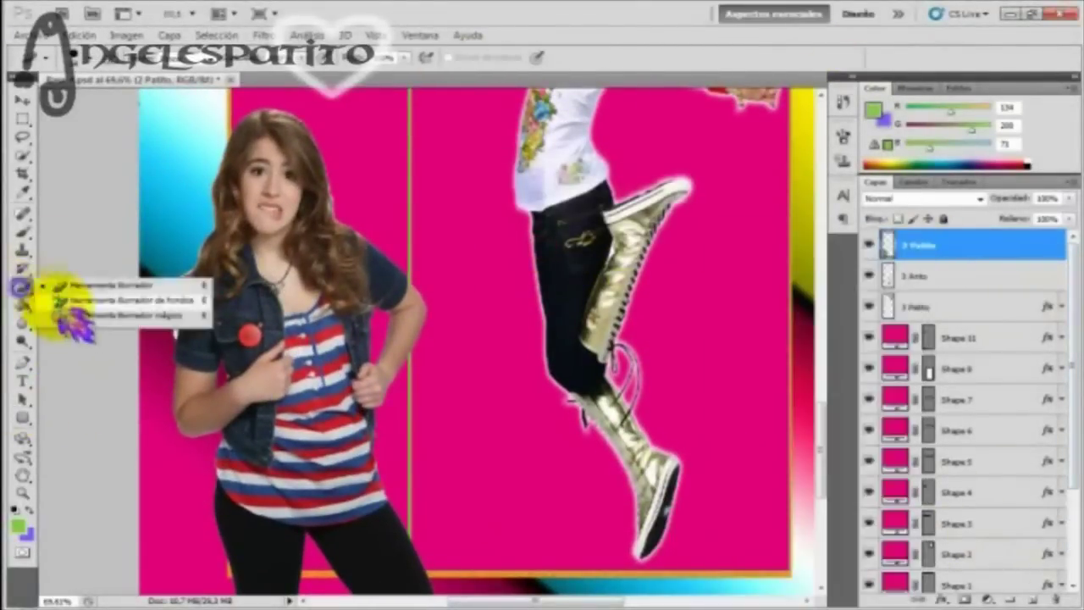
click(94, 314)
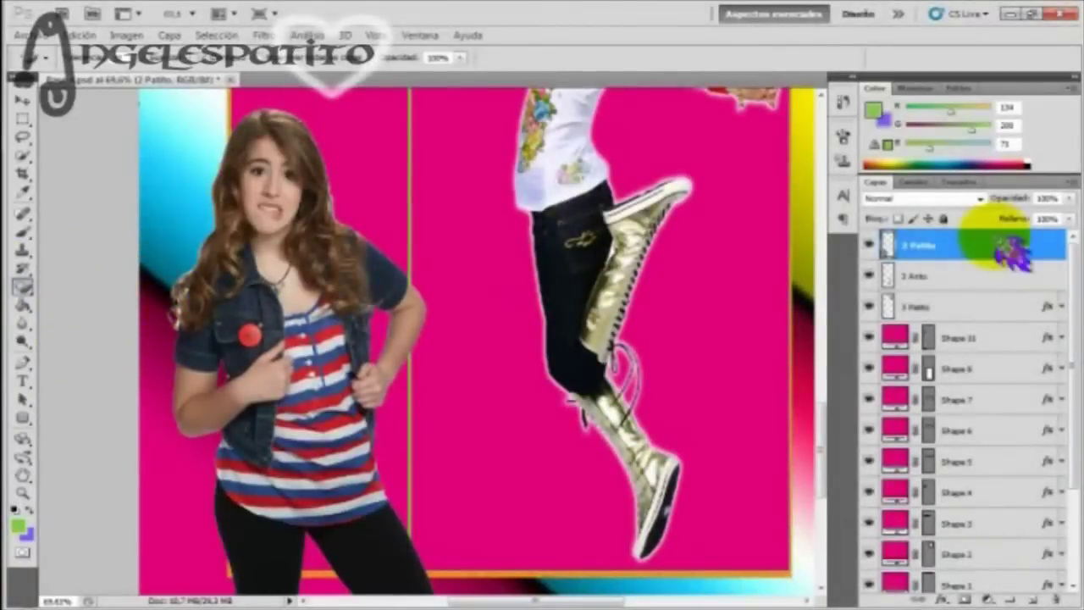
Add a white outer glow with 10% spread to the 2 Patito layer
double_click(999, 246)
click(570, 331)
click(716, 342)
click(878, 286)
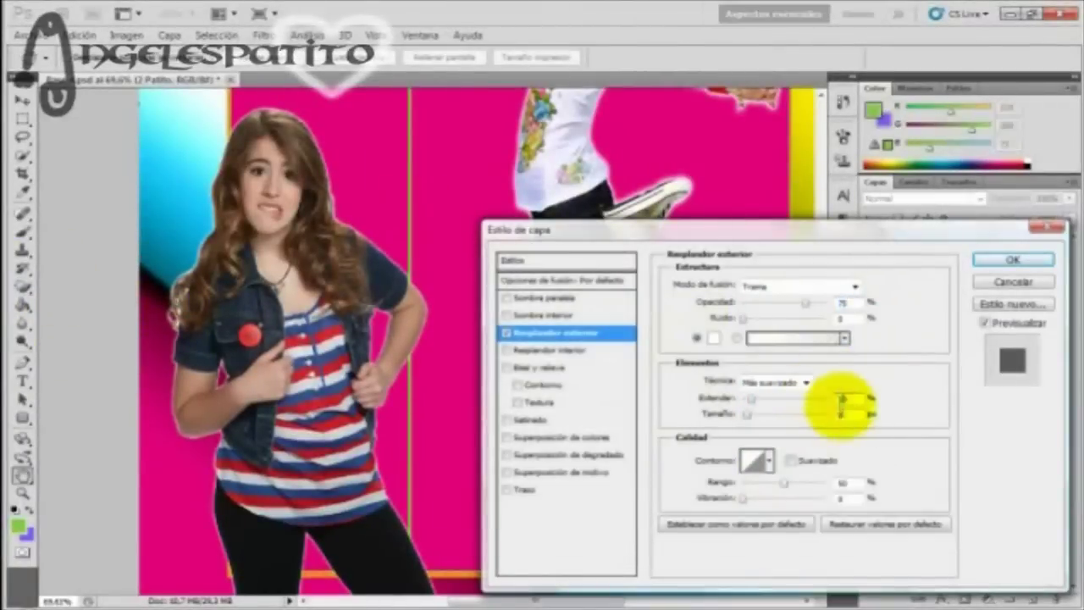
click(1013, 258)
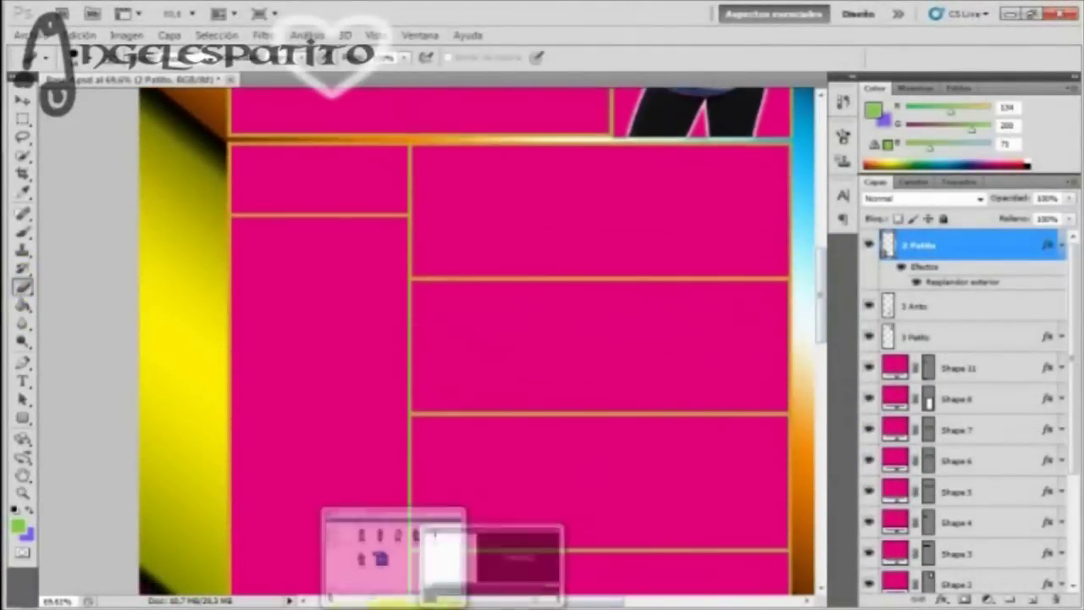
Place the 2 Anto image, scaled to span the three stacked wide magenta blocks and aligned to their right edge
click(22, 493)
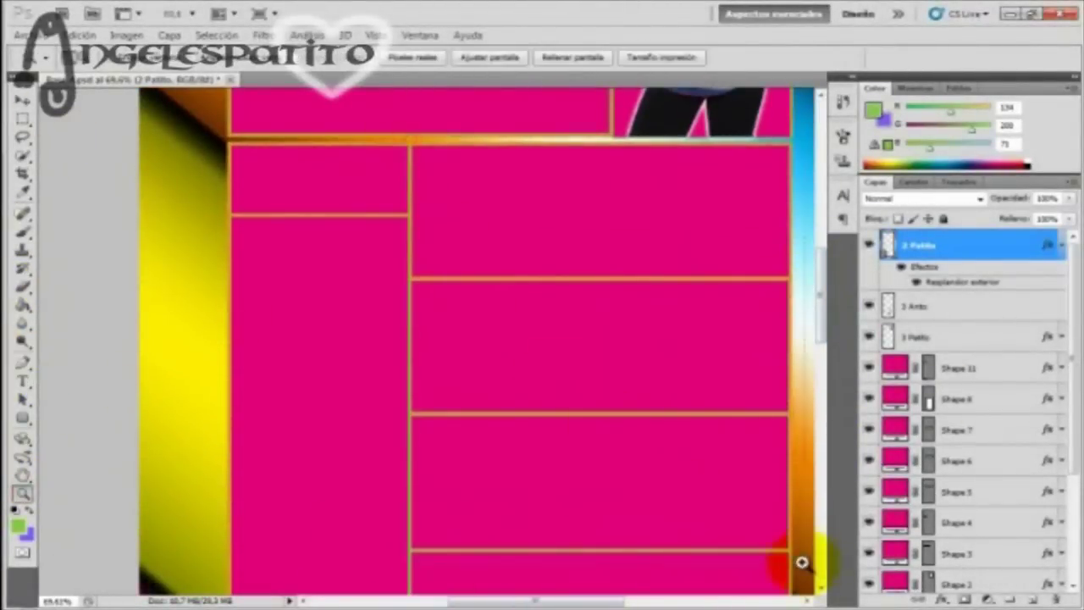
drag(801, 562, 160, 107)
drag(628, 600, 599, 601)
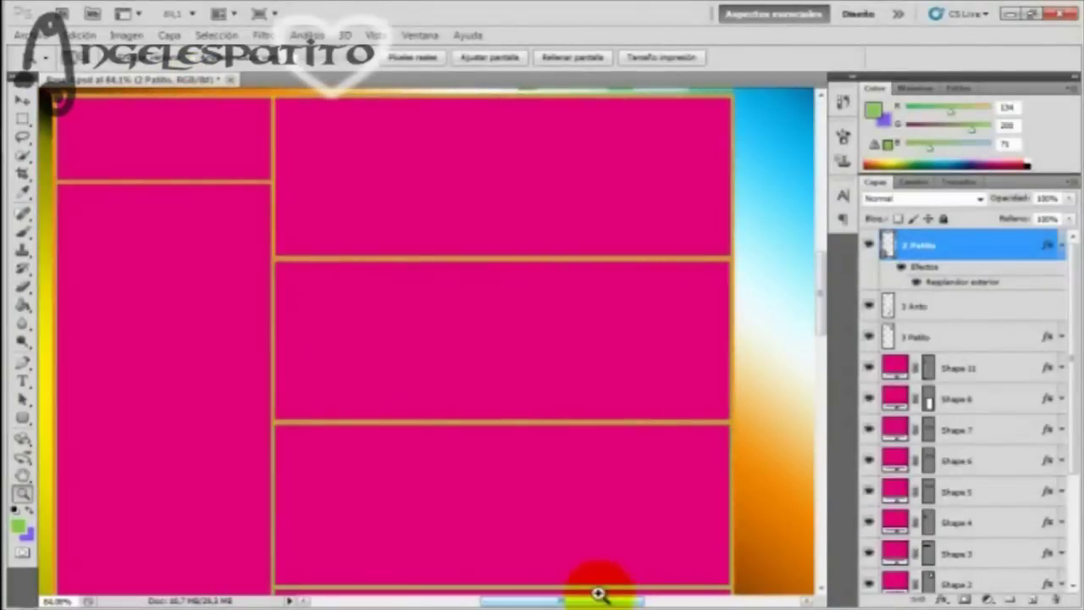
click(414, 606)
drag(797, 171, 466, 428)
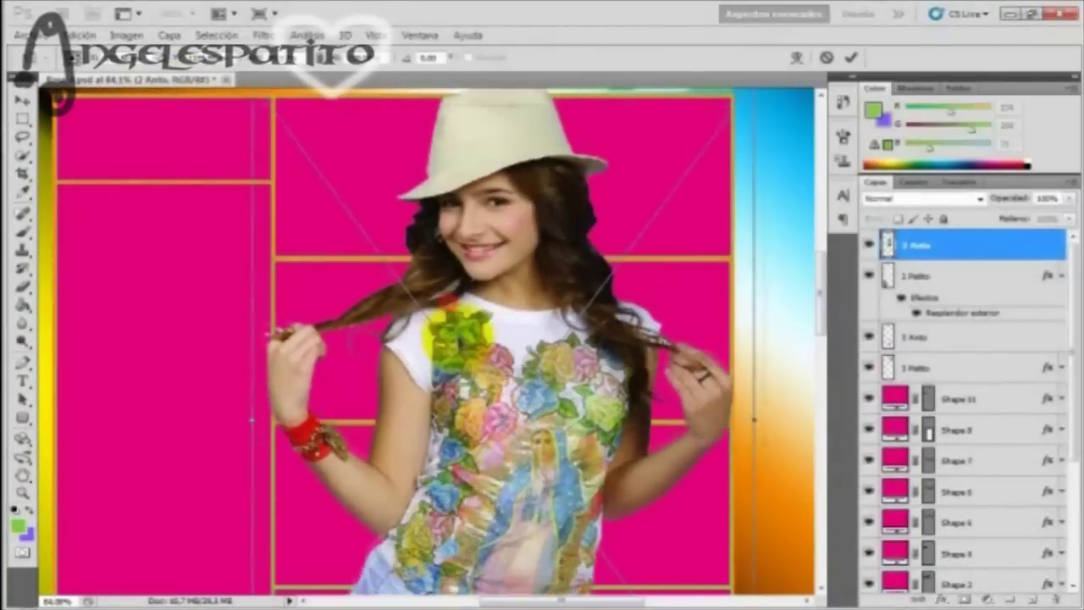
drag(251, 97, 334, 261)
drag(568, 443, 549, 307)
drag(315, 121, 460, 266)
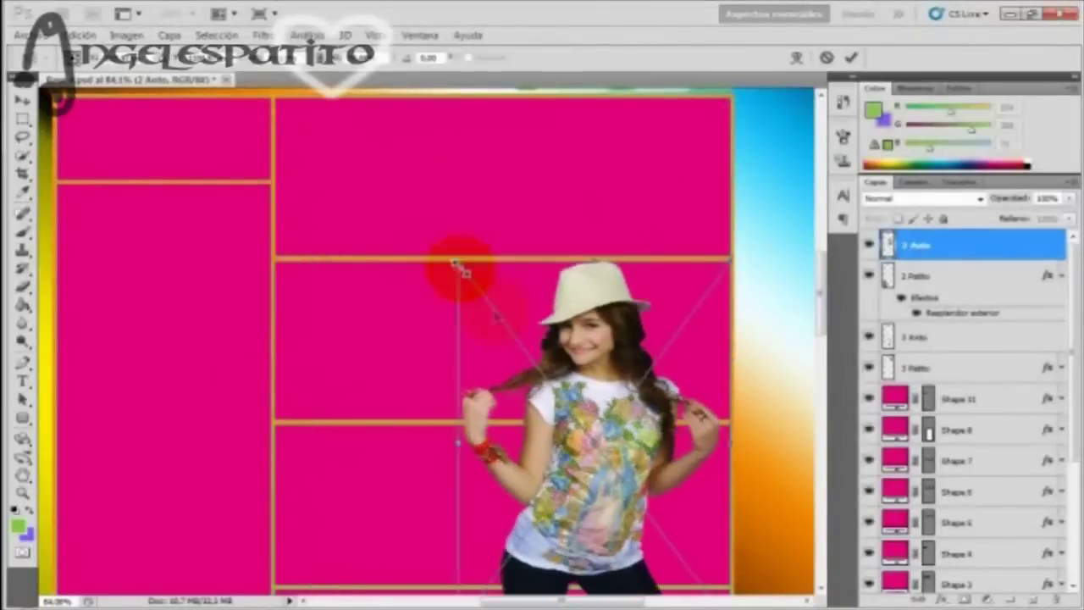
drag(581, 411, 581, 242)
drag(454, 460, 407, 585)
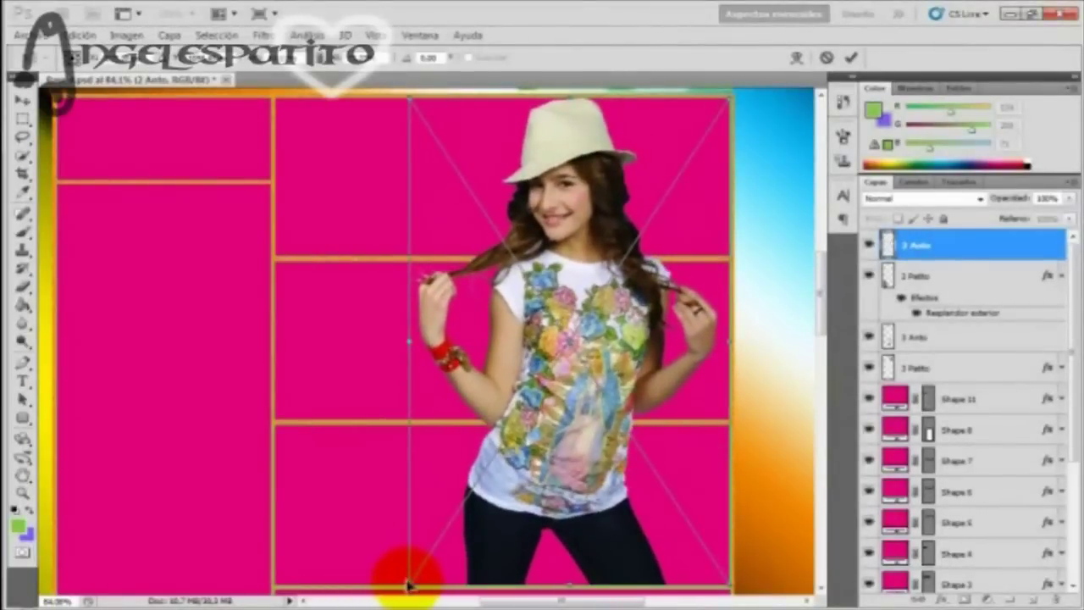
click(851, 58)
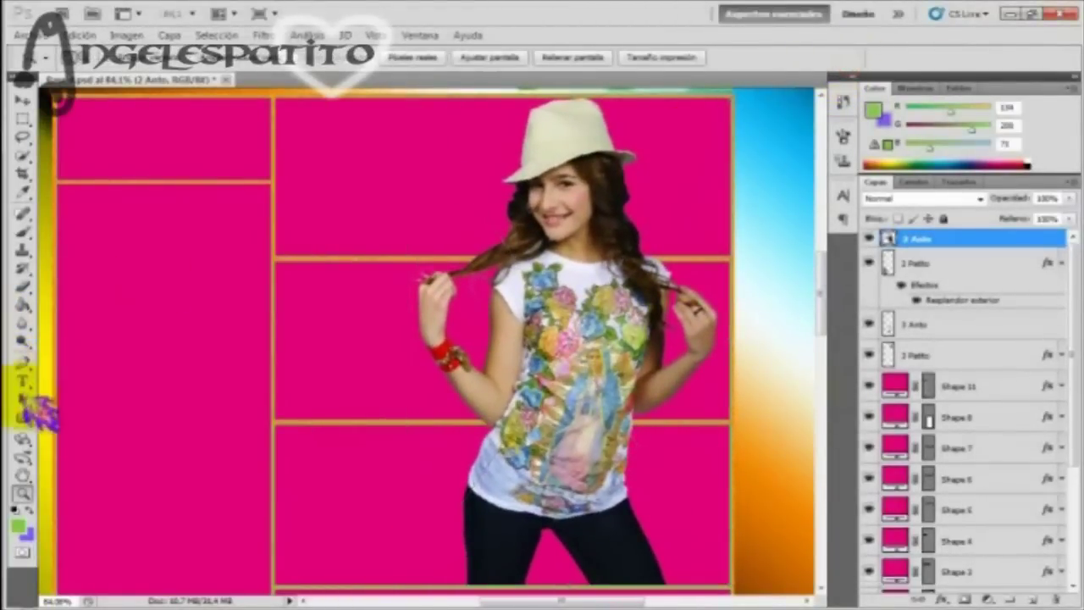
Rasterize the 2 Anto layer, set its blending mode to Aclarar (Lighten) and collapse the 2 Patito effects list
click(23, 286)
click(482, 394)
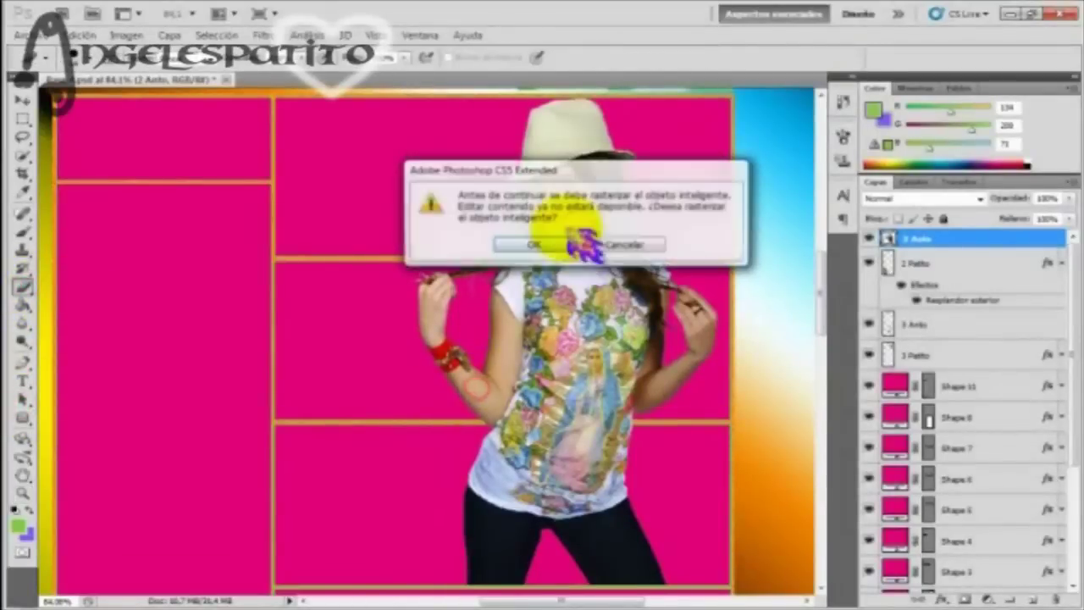
click(561, 245)
click(979, 199)
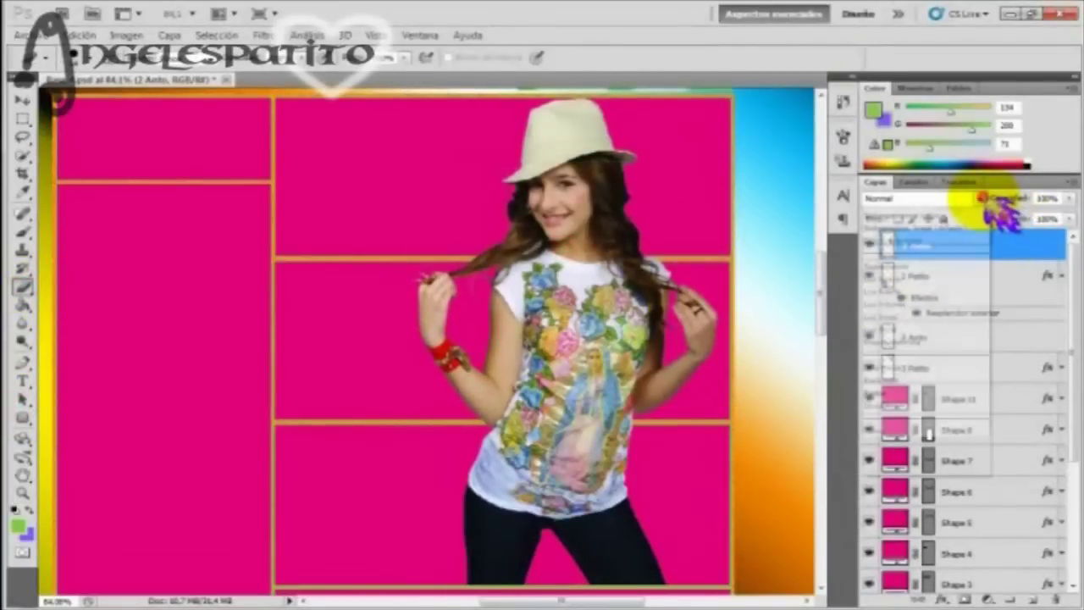
click(904, 327)
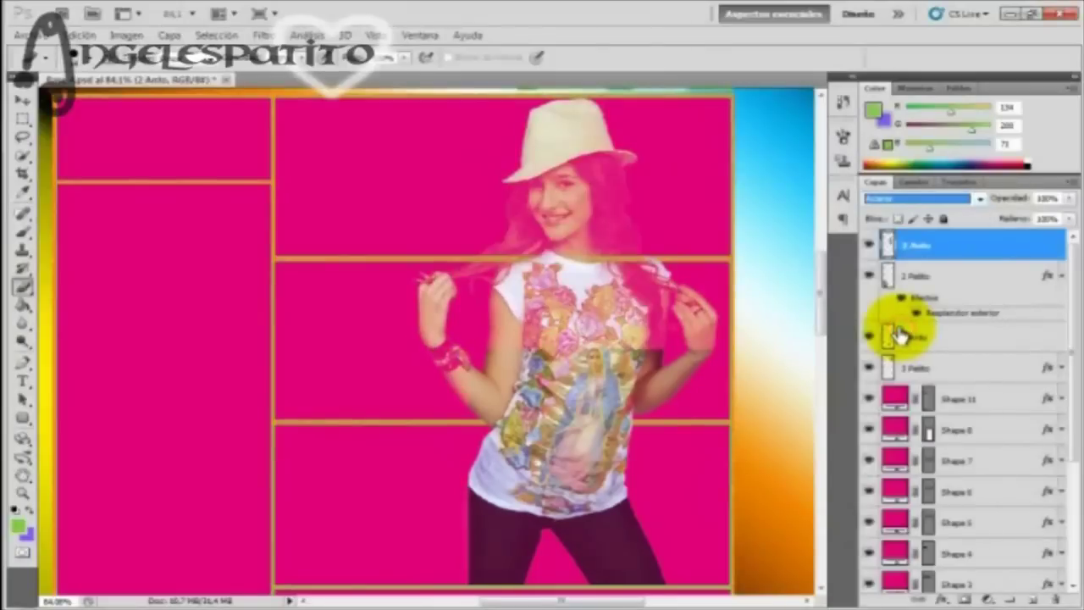
click(1060, 275)
click(157, 228)
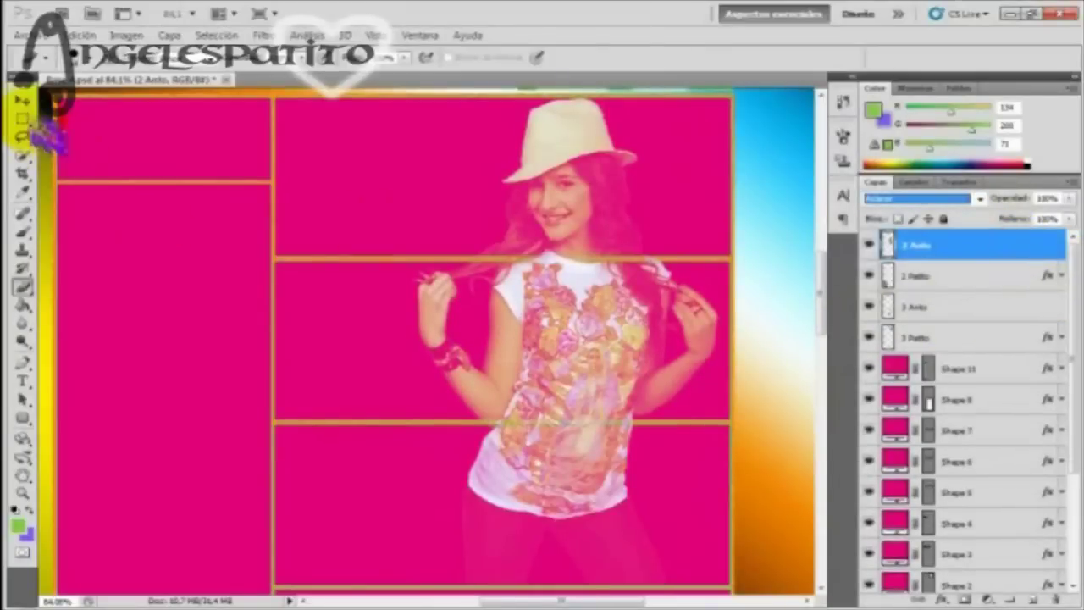
Delete the thin strips of the 2 Anto photo that cover the two horizontal green borders between the wide magenta blocks, using rectangular selections
click(22, 119)
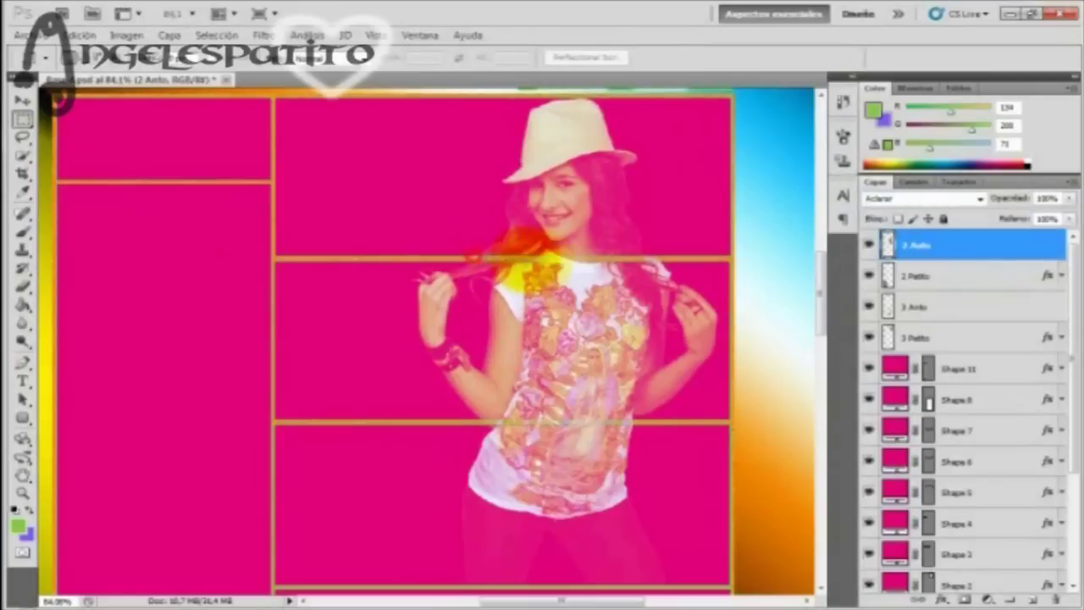
click(690, 264)
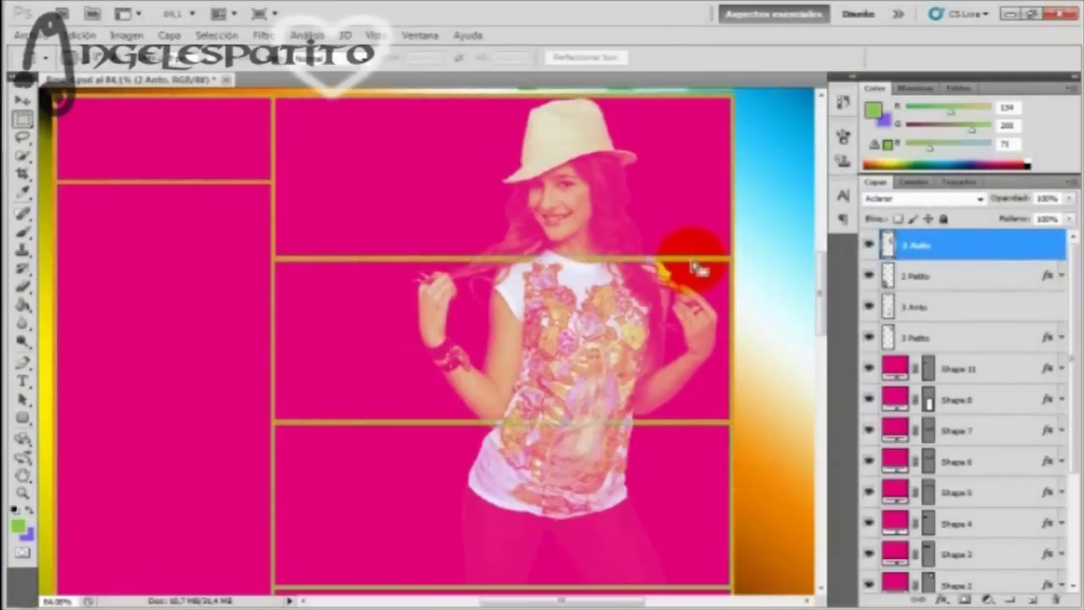
click(424, 443)
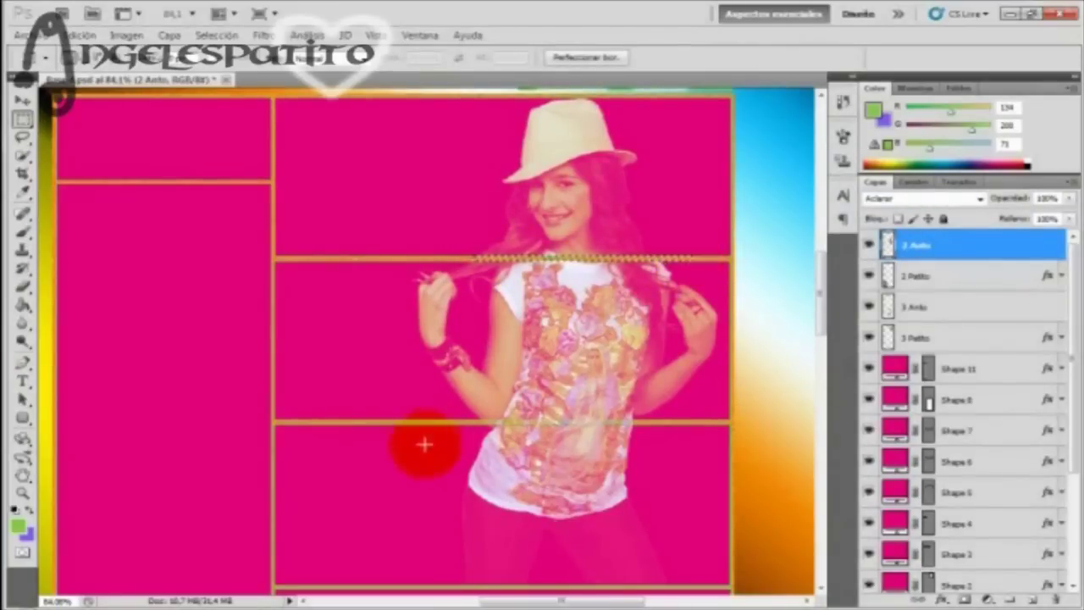
key(Delete)
drag(471, 421, 652, 424)
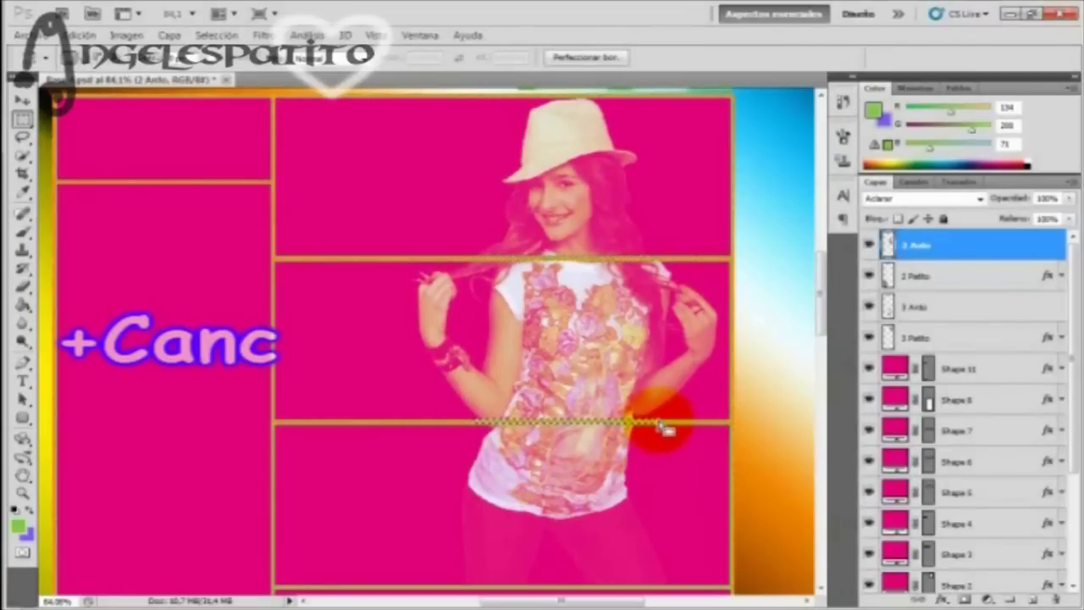
click(210, 417)
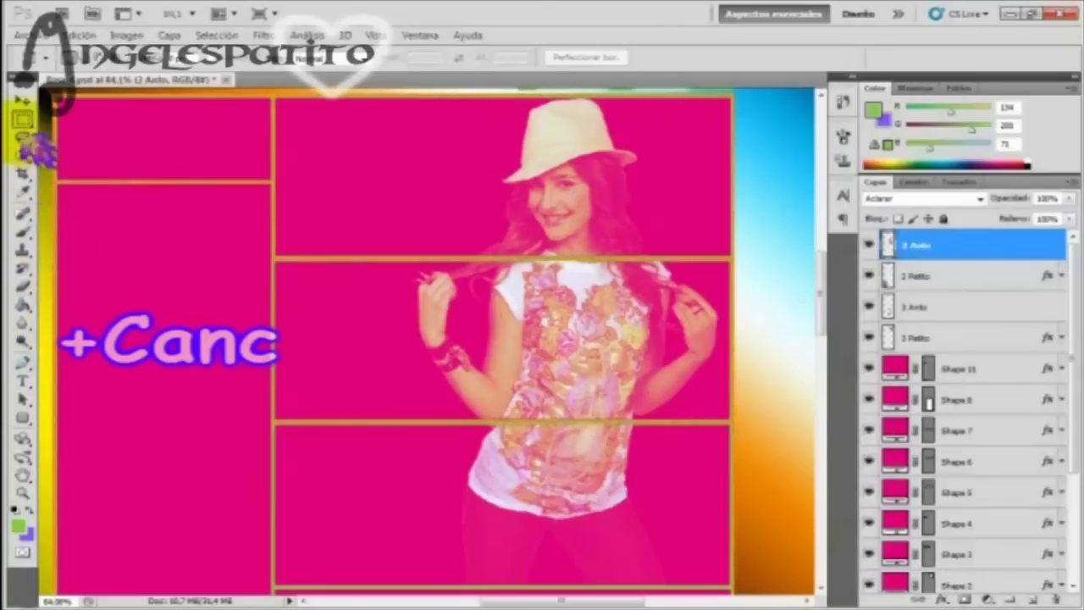
click(23, 101)
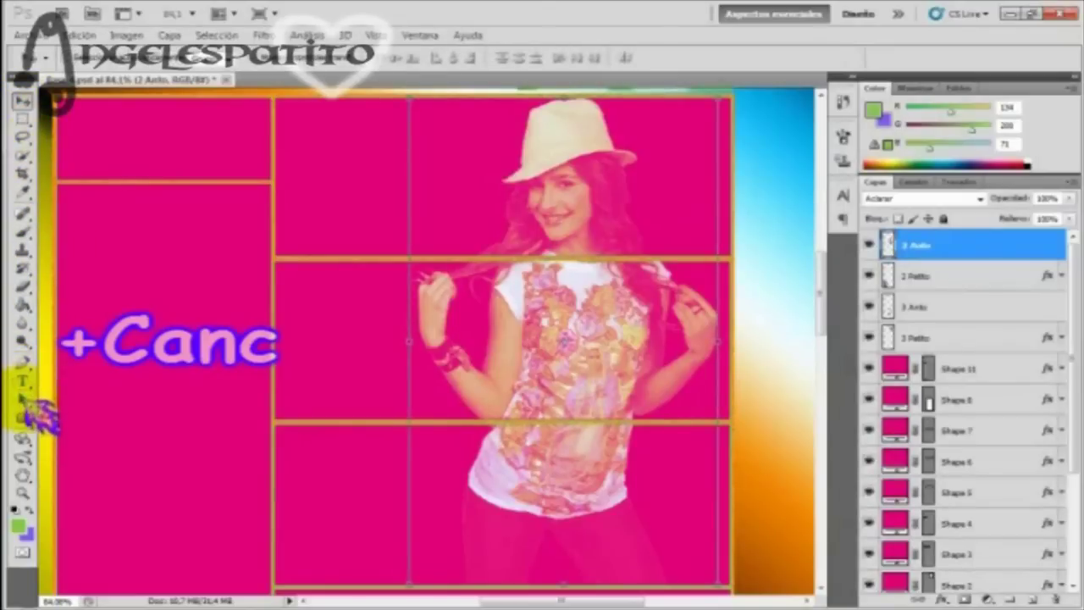
click(23, 398)
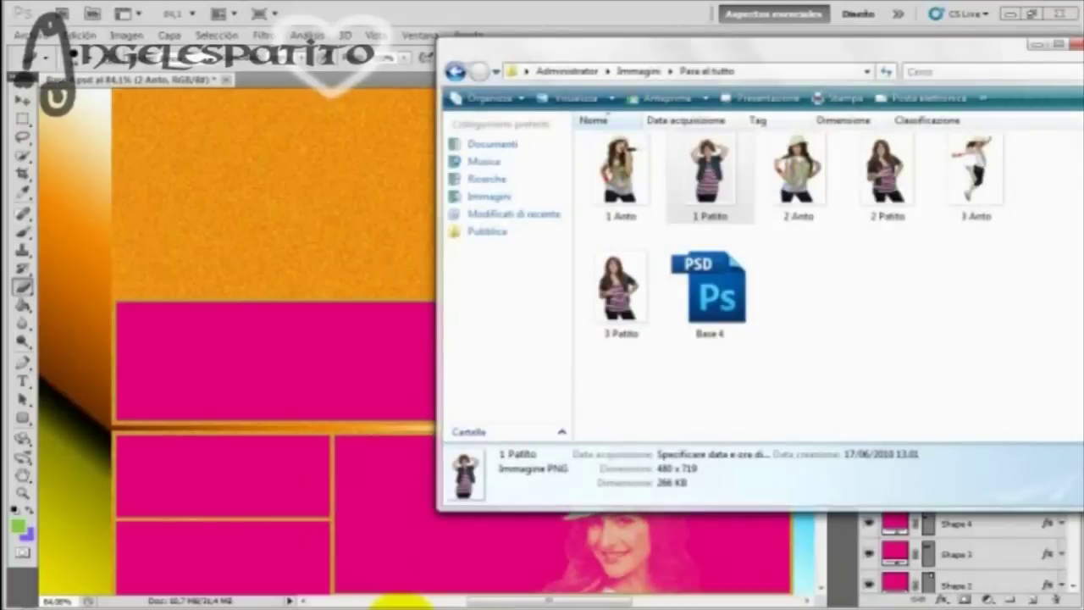
Place the 1 Patito image enlarged, standing on the bottom edge of the small magenta block beside the 2 Anto photo, and rasterize it
drag(707, 175, 338, 470)
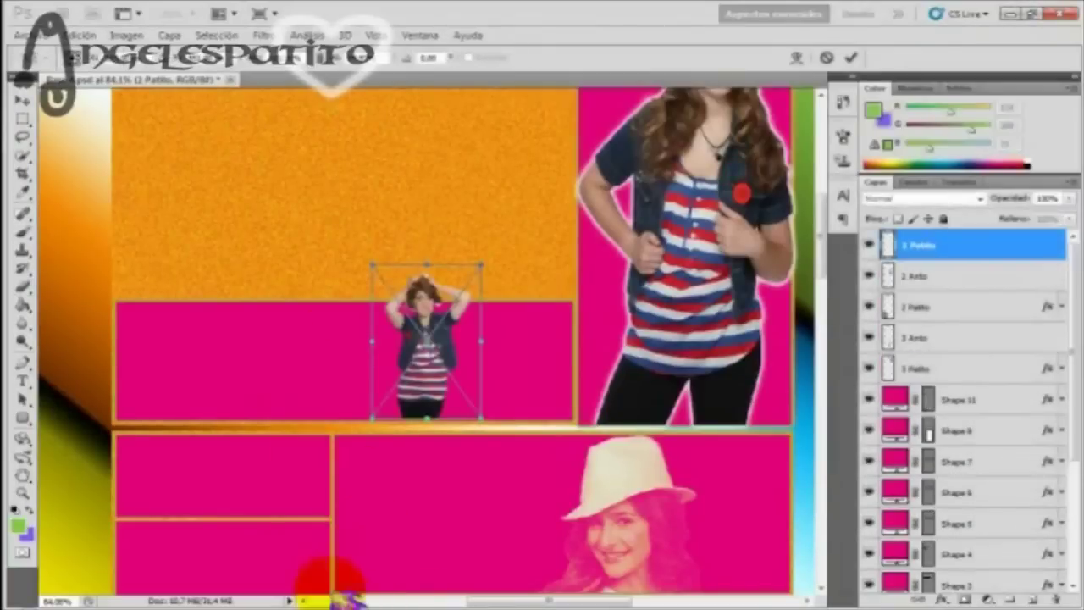
drag(424, 356, 292, 451)
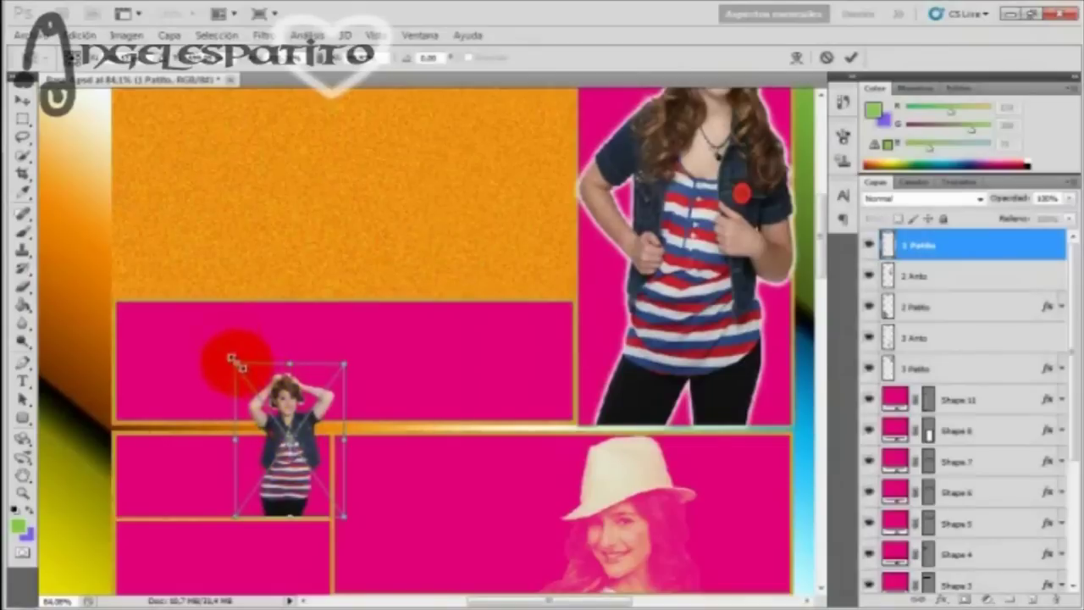
drag(230, 357, 186, 252)
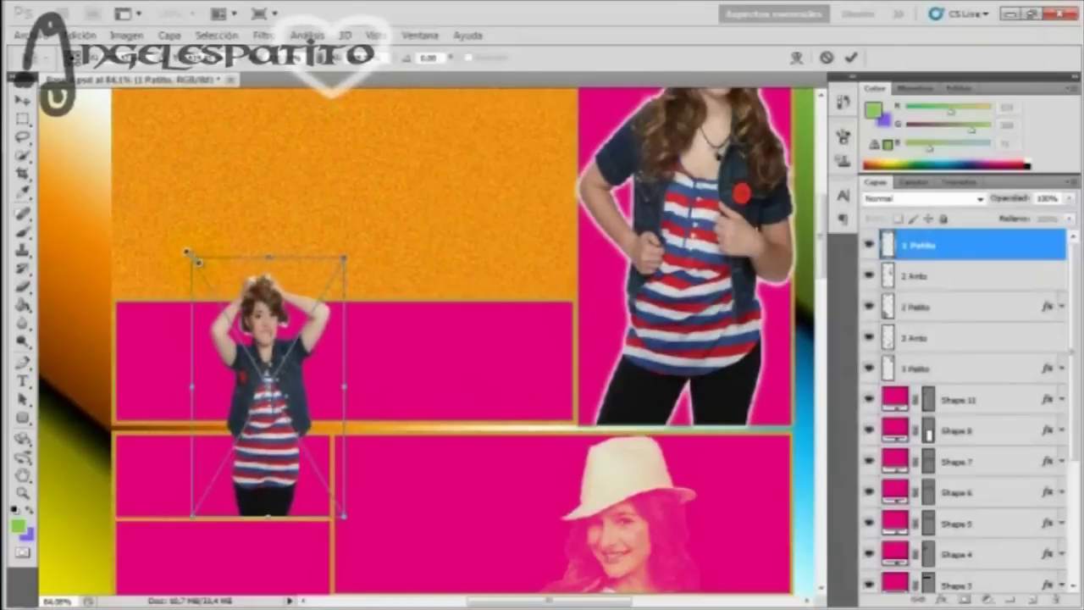
click(23, 288)
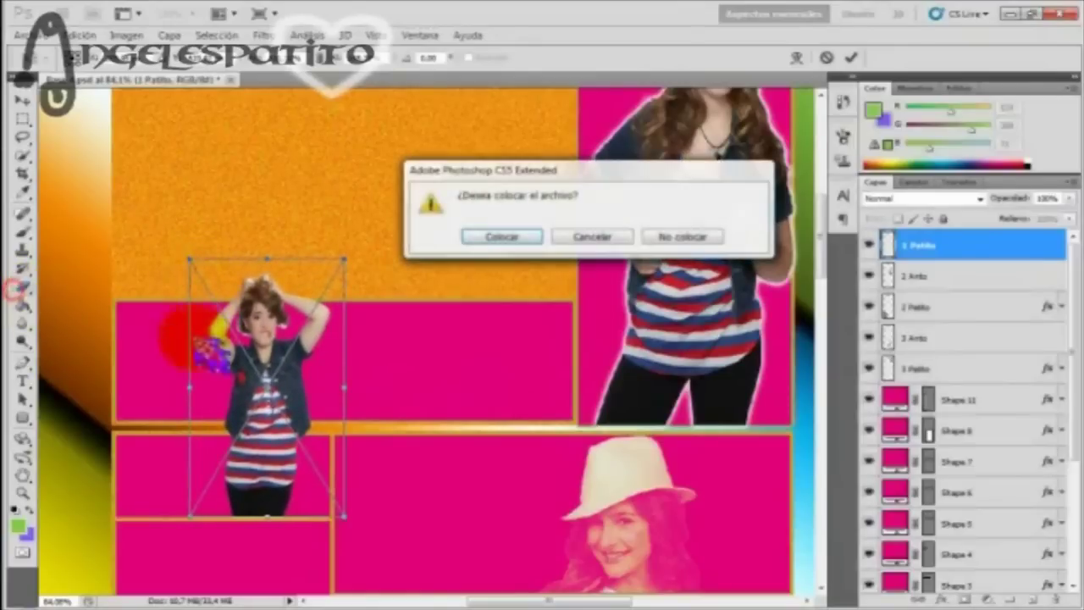
click(474, 236)
click(398, 339)
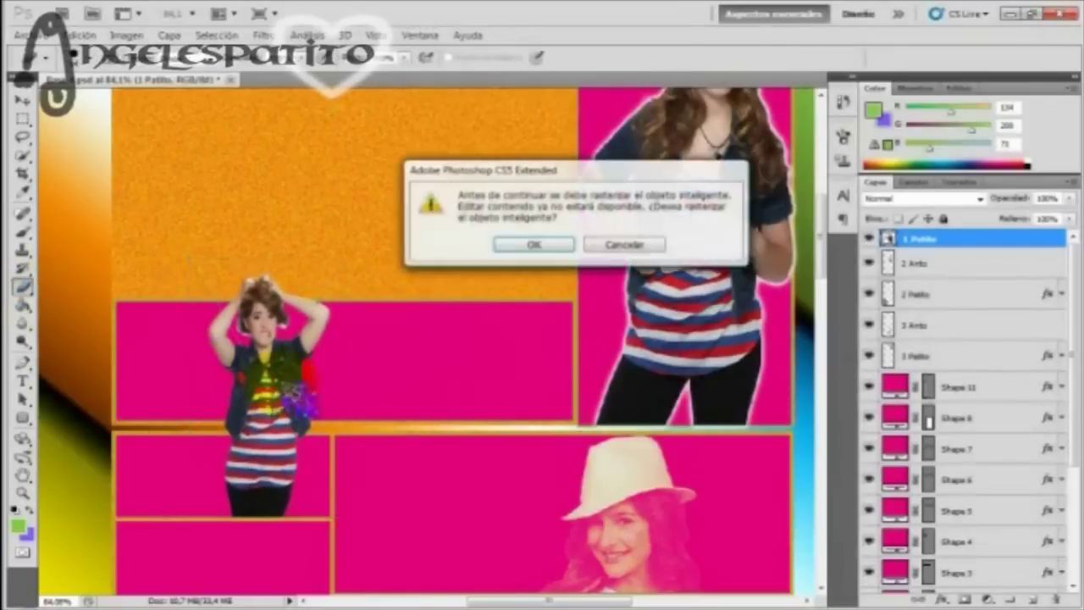
click(558, 245)
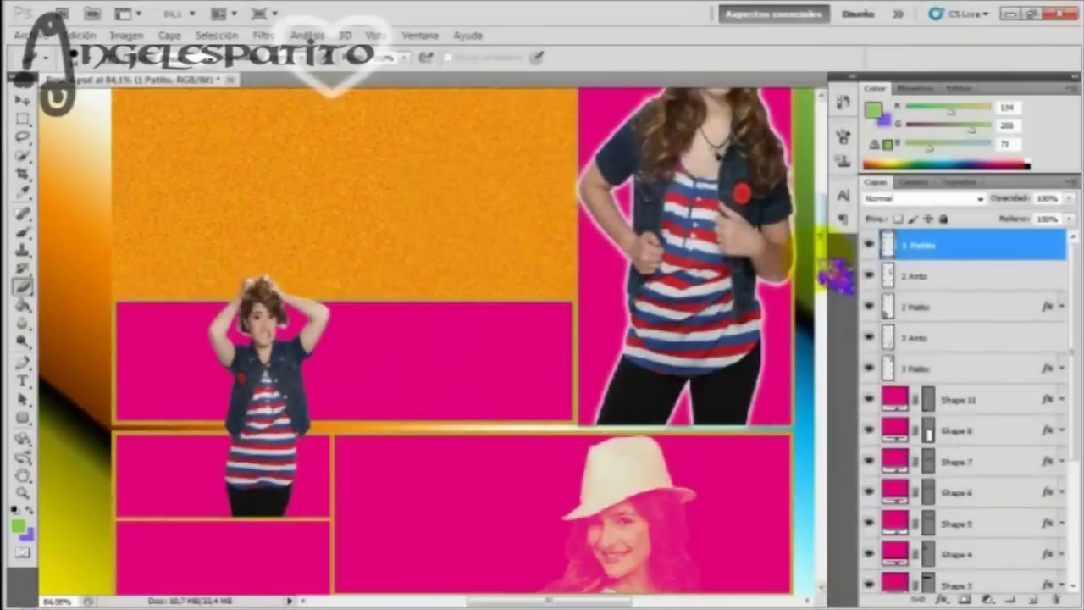
Add a white outer glow with 10% spread to the 1 Patito layer
scroll(834, 275, down, 2)
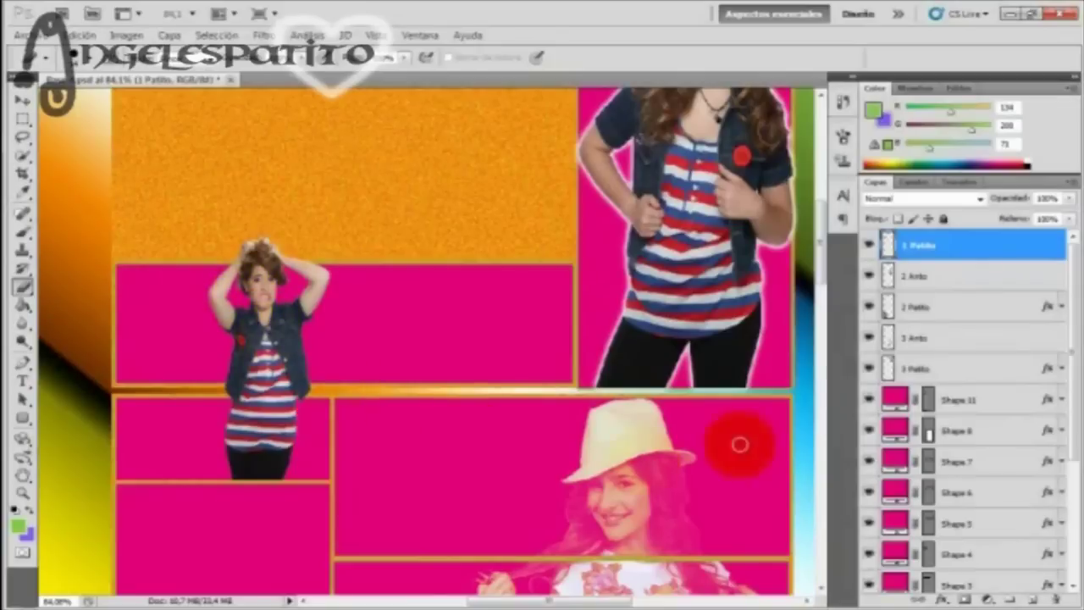
right_click(932, 247)
click(787, 254)
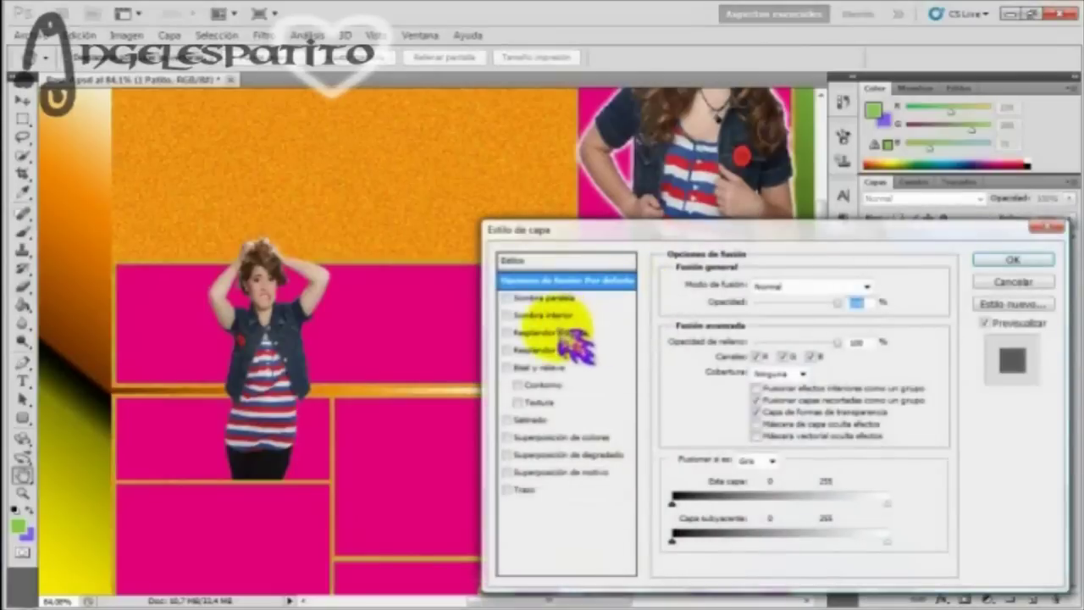
click(554, 333)
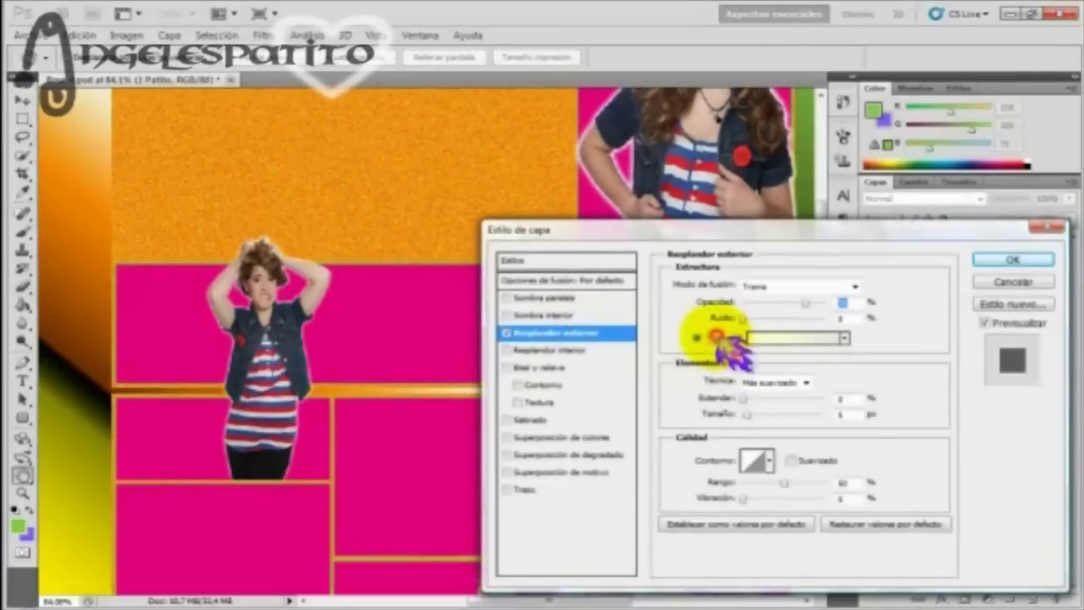
click(716, 339)
click(581, 324)
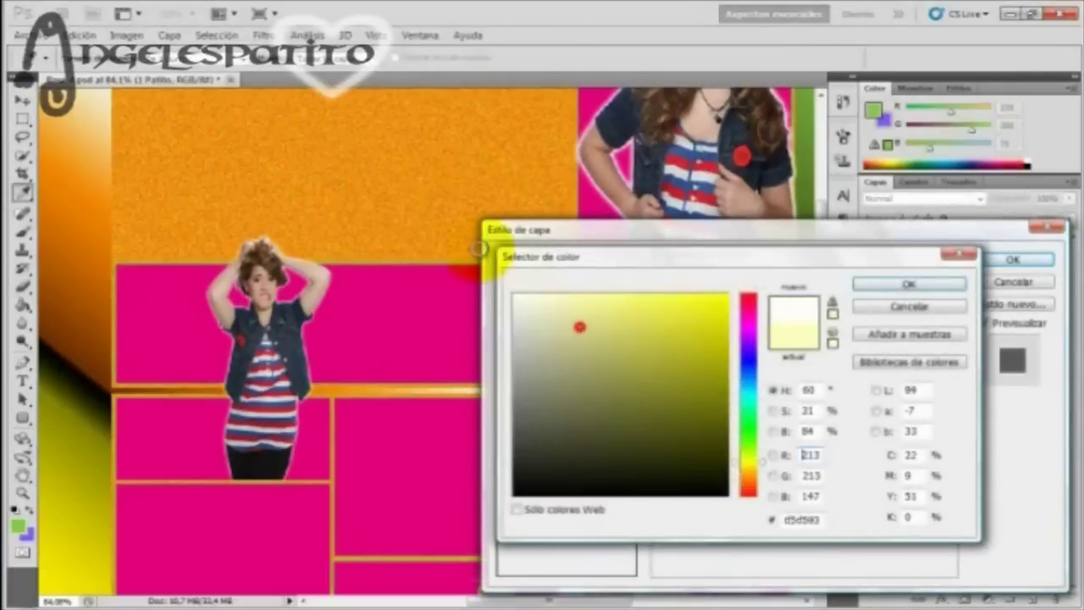
click(908, 285)
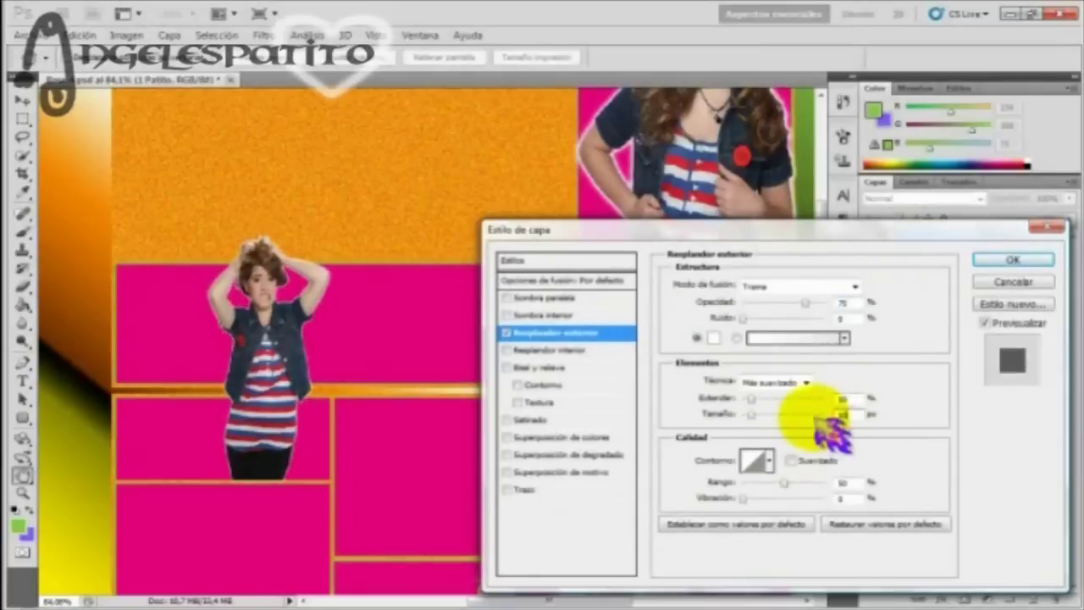
click(1013, 261)
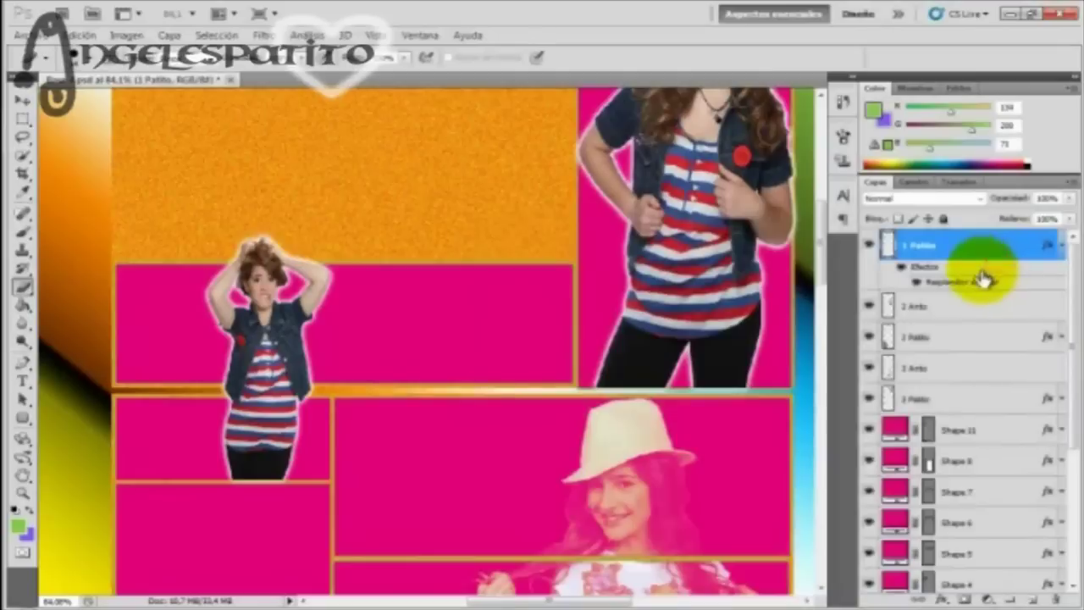
Collapse the 1 Patito effects list and lower the layer's opacity to 75%
click(1066, 243)
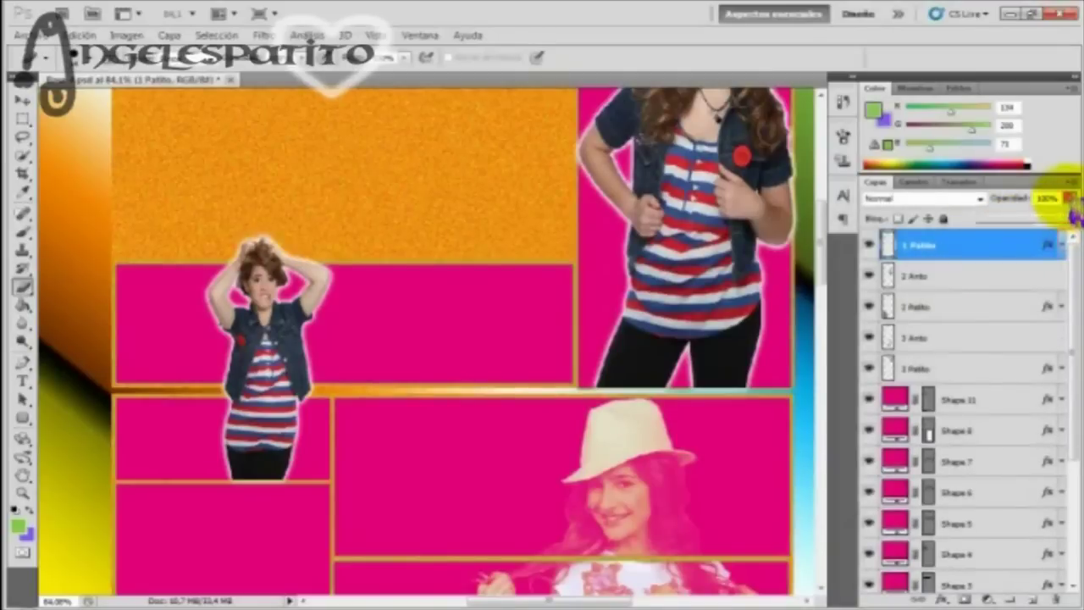
drag(1069, 222, 1059, 224)
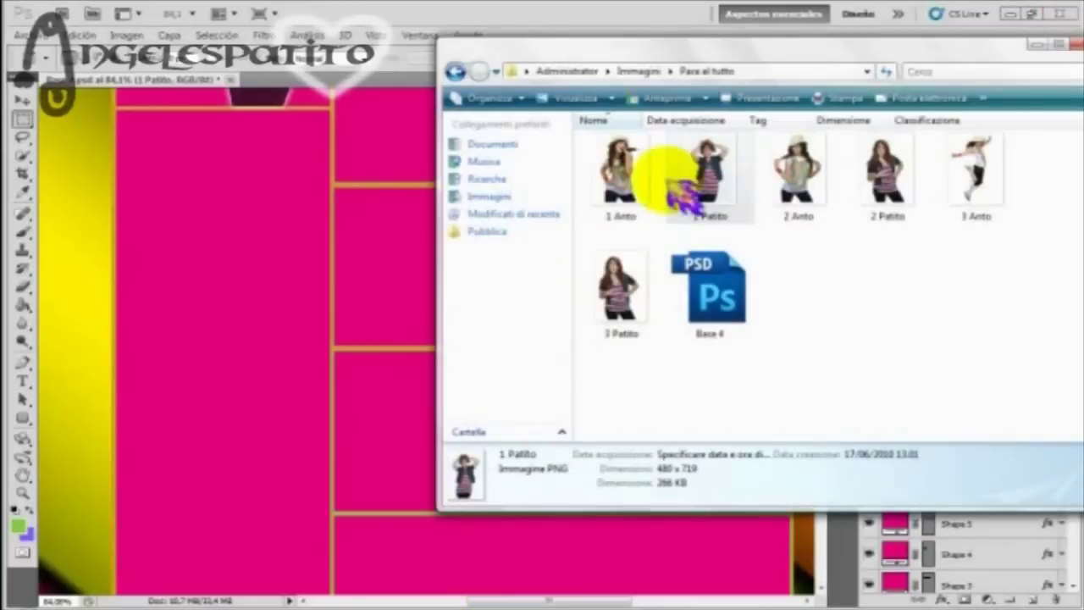
Place the 1 Anto image, scaled down so the singing figure fills the tall magenta block beside the stacked wide blocks
drag(666, 174, 218, 339)
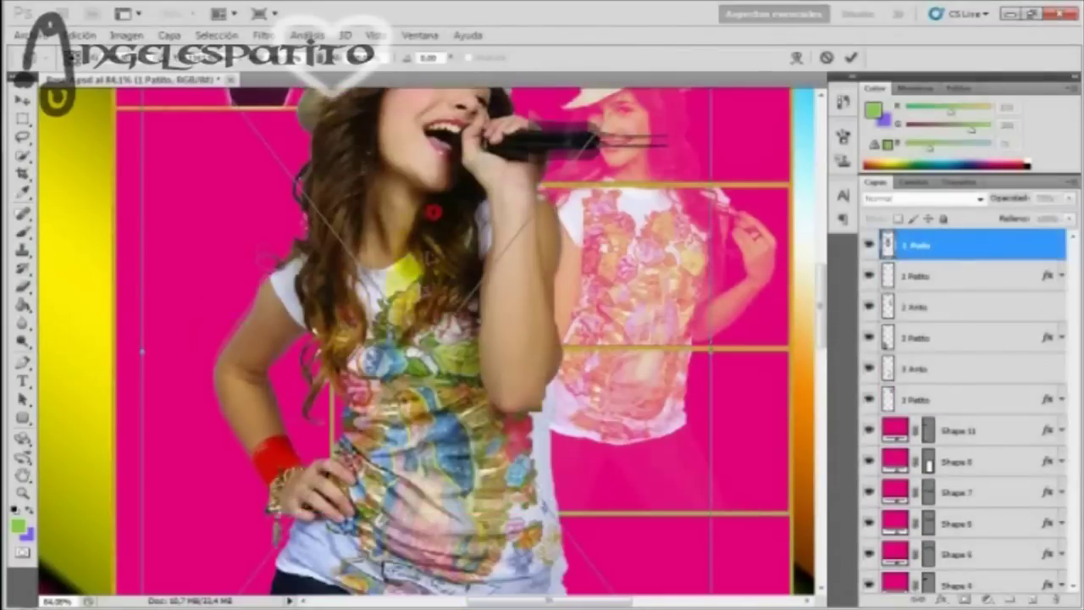
drag(429, 257, 385, 363)
drag(130, 167, 272, 370)
drag(443, 452, 258, 263)
scroll(315, 244, down, 5)
drag(474, 455, 430, 414)
scroll(727, 327, up, 5)
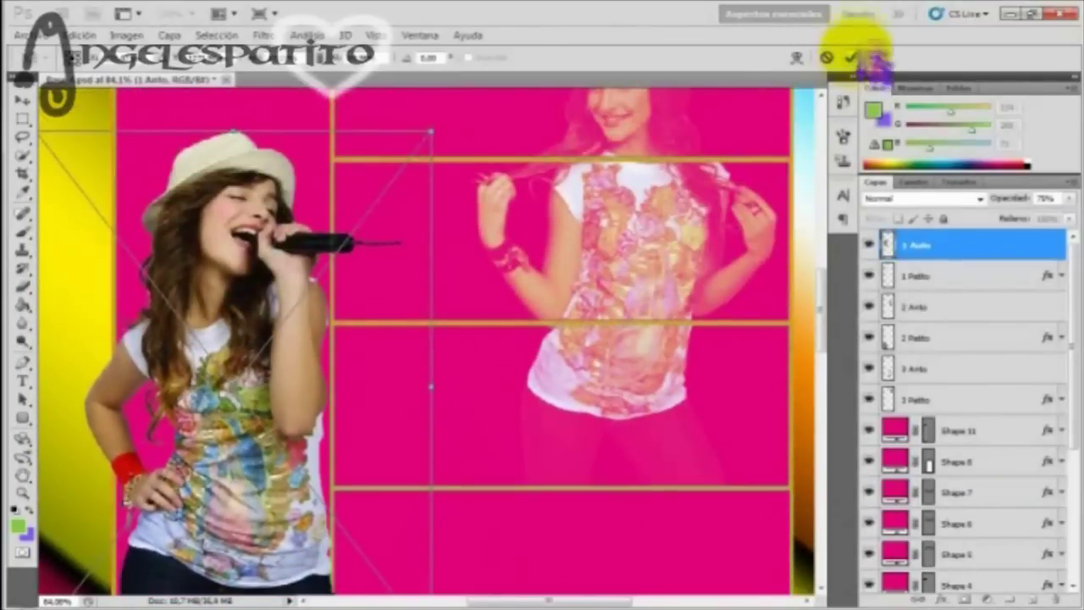
scroll(856, 51, down, 5)
scroll(508, 262, up, 2)
mouse_move(433, 259)
mouse_down()
mouse_move(466, 264)
mouse_move(249, 170)
mouse_move(310, 189)
mouse_move(455, 353)
mouse_move(427, 356)
mouse_move(440, 353)
mouse_up()
click(851, 57)
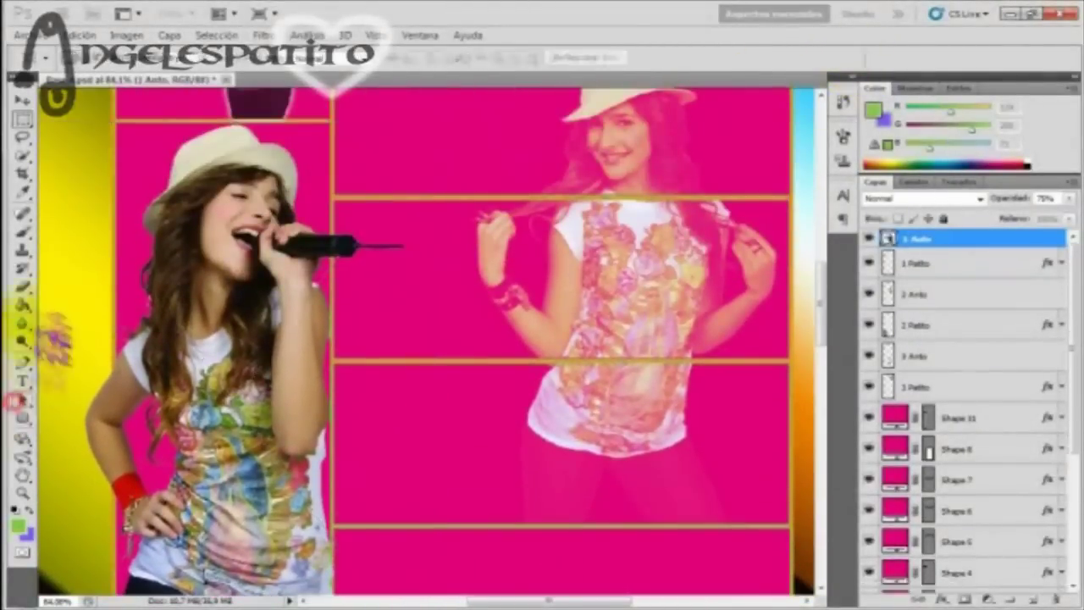
Rasterize the placed 1 Anto layer
click(23, 286)
click(237, 264)
click(530, 245)
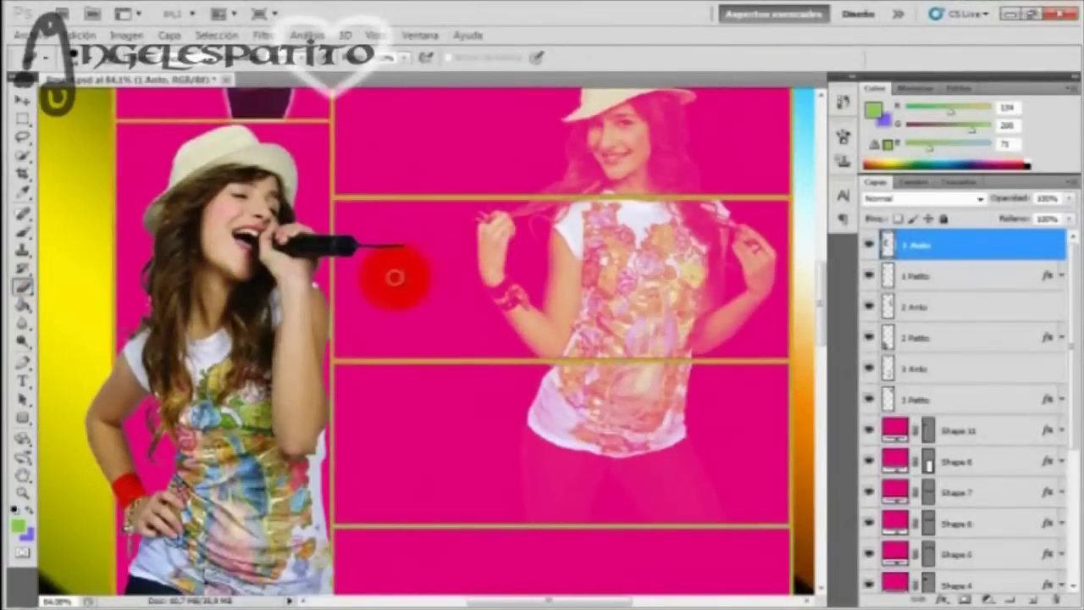
Delete the thin strip of the 1 Anto photo that covers the vertical green border of the tall block, using a rectangular selection
click(952, 252)
click(20, 116)
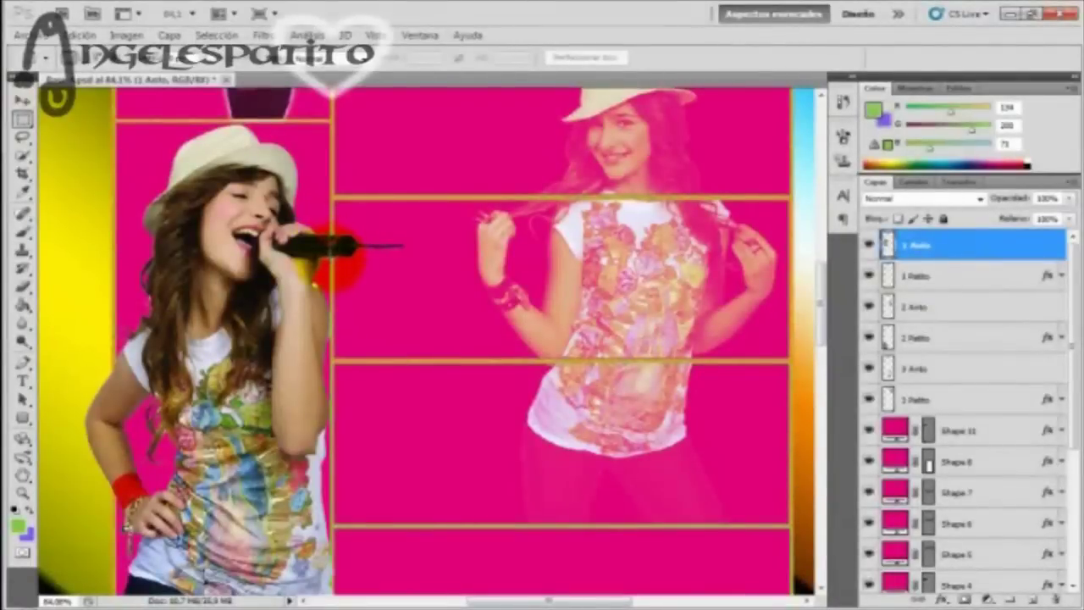
right_click(324, 264)
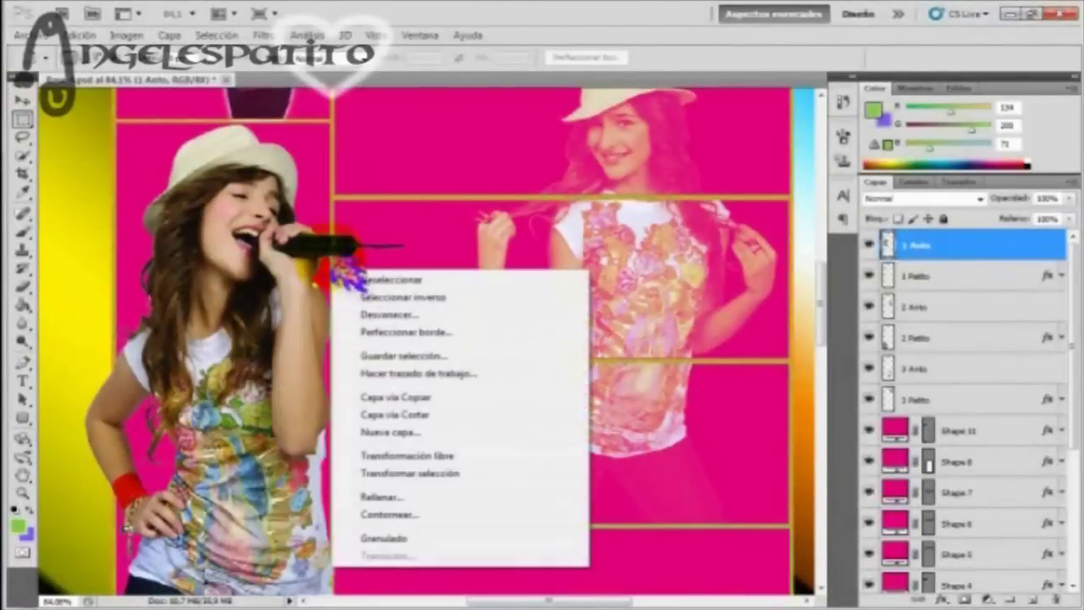
click(335, 241)
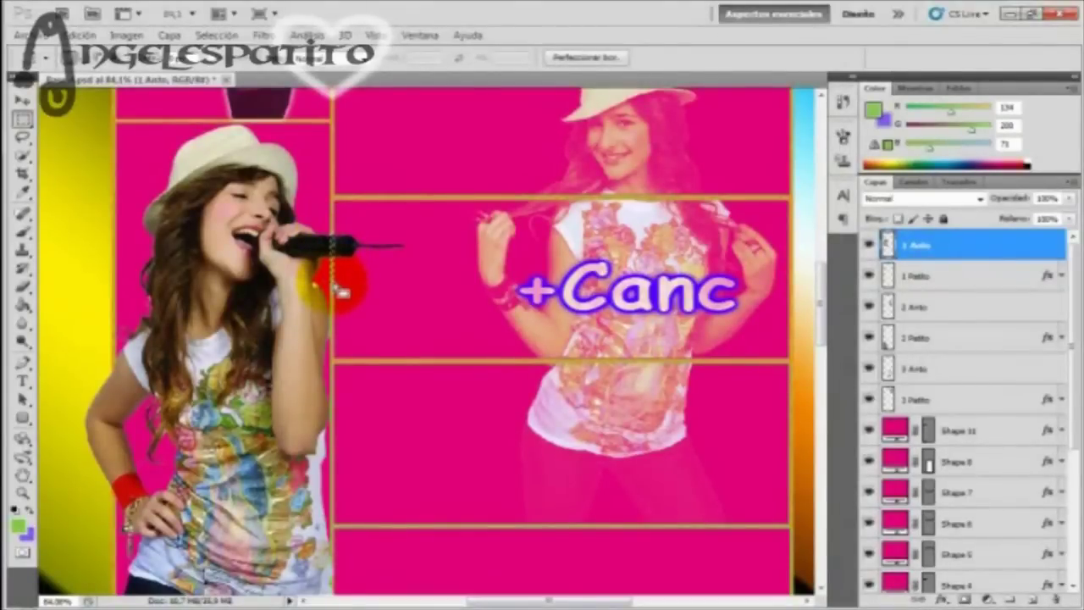
scroll(349, 331, down, 6)
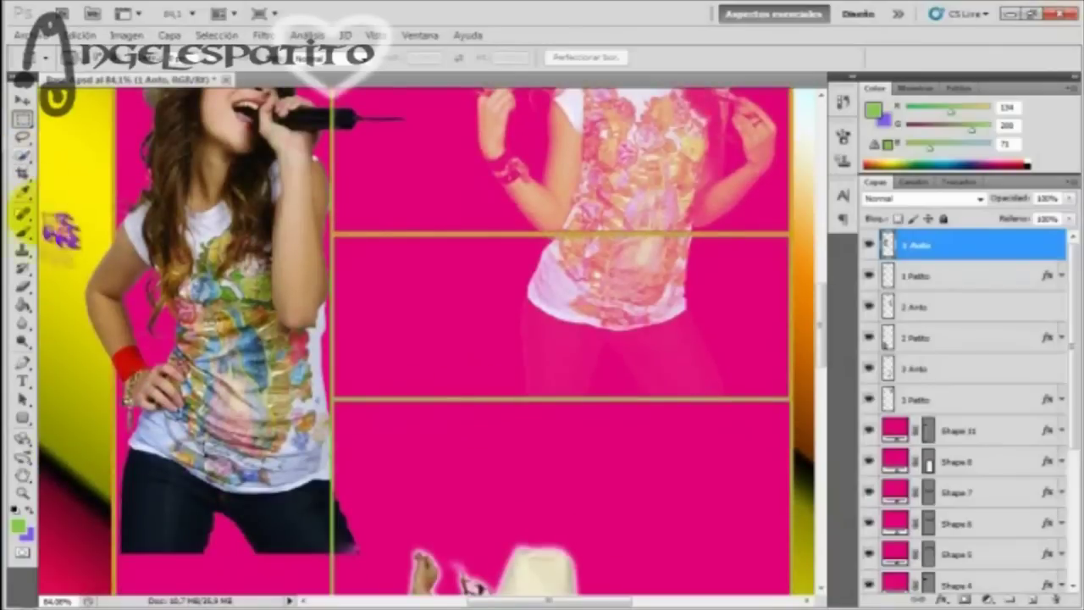
Soften the cut-off lower edge of the 1 Anto figure's jeans using a larger soft round eraser with 0% hardness
click(23, 286)
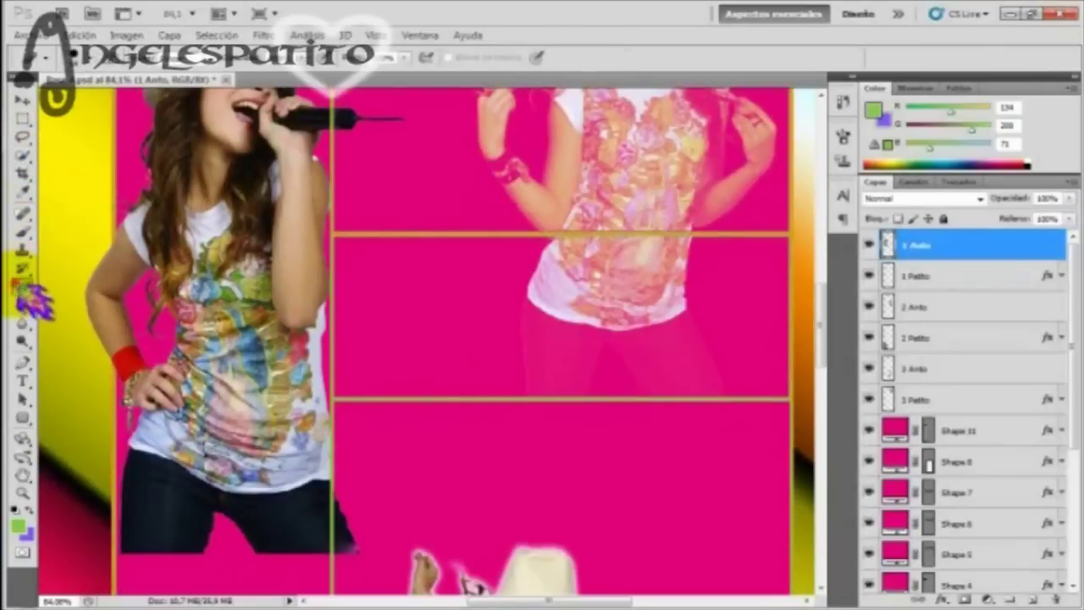
click(93, 58)
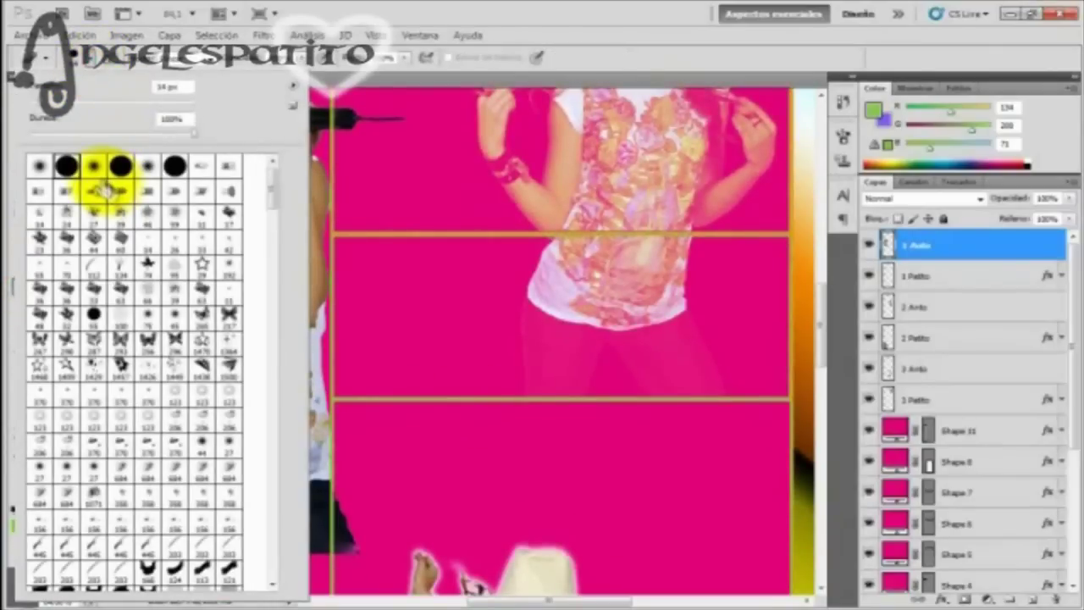
click(90, 99)
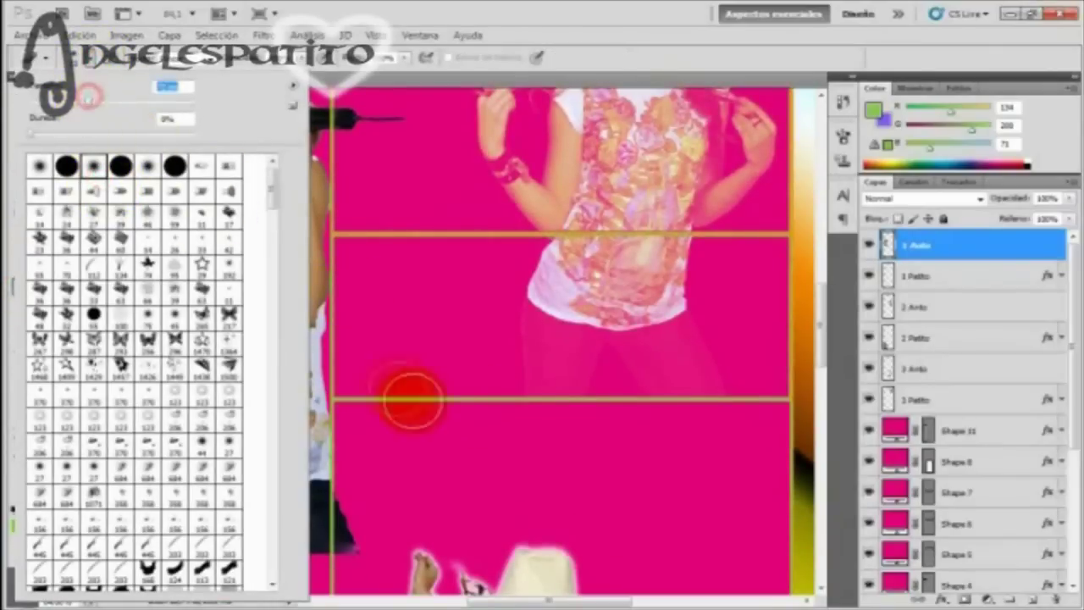
click(371, 542)
mouse_move(290, 567)
mouse_down()
mouse_move(127, 563)
mouse_move(109, 518)
mouse_move(135, 566)
mouse_move(202, 568)
mouse_move(303, 564)
mouse_move(373, 524)
mouse_move(221, 571)
mouse_up()
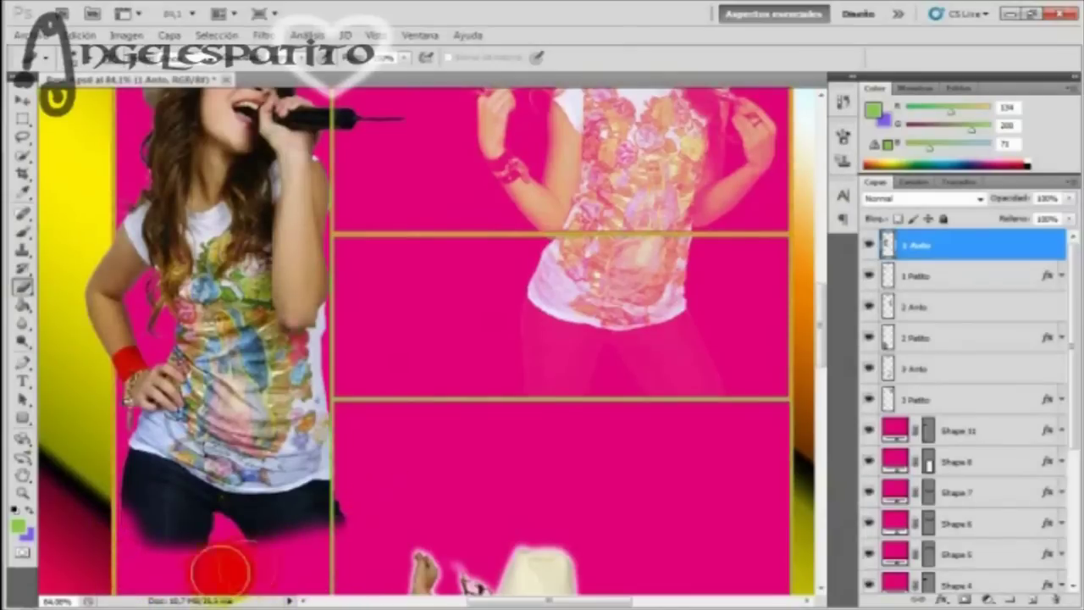
scroll(435, 401, up, 3)
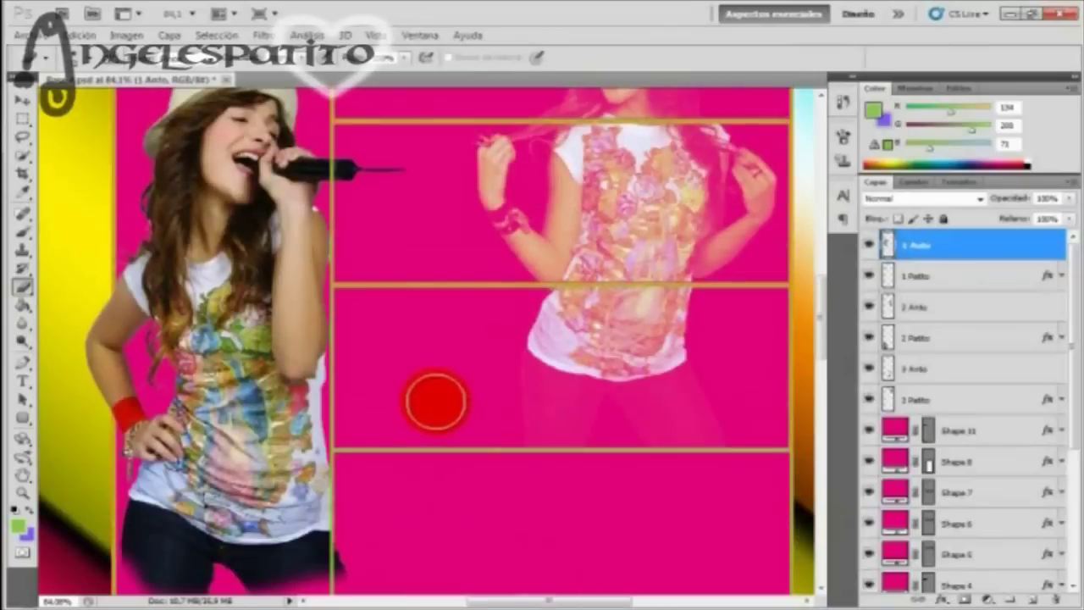
scroll(410, 418, down, 2)
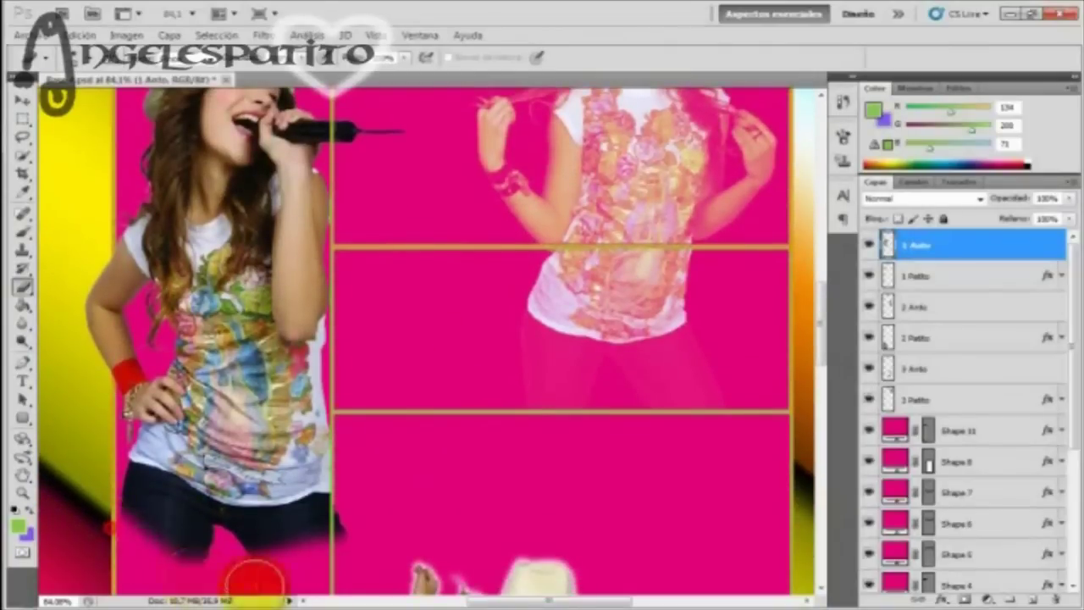
Try several blending modes on the 1 Anto layer, including Luz suave (Soft Light)
click(953, 237)
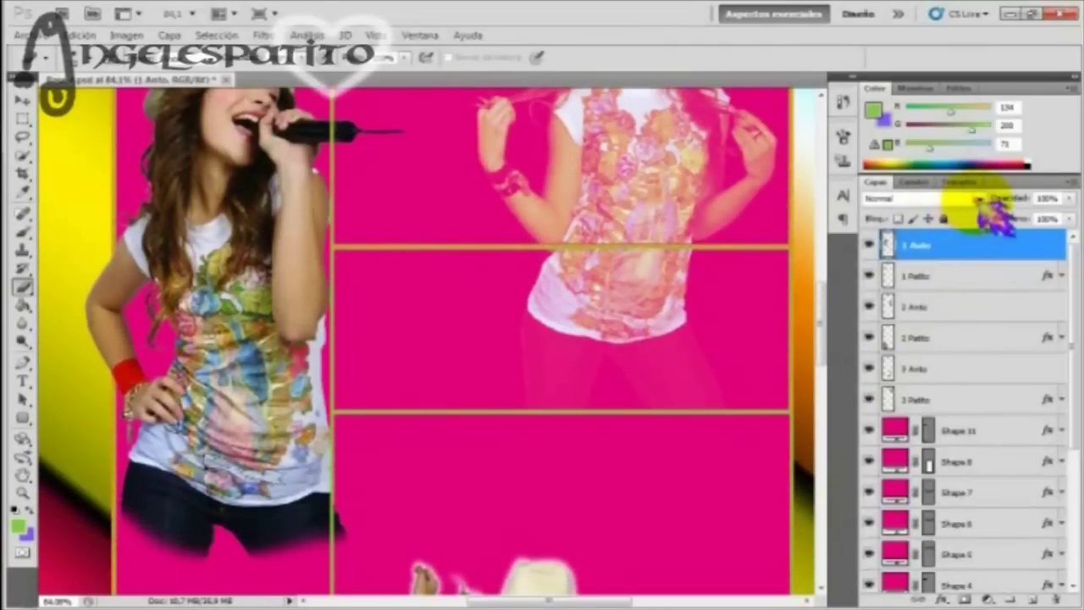
click(982, 201)
click(893, 424)
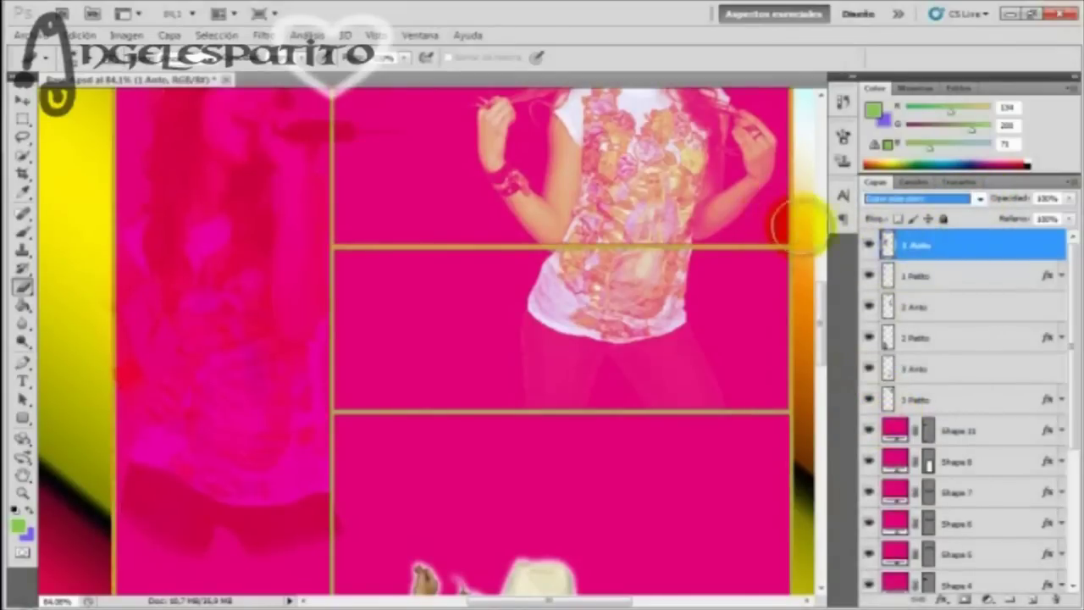
key(Down)
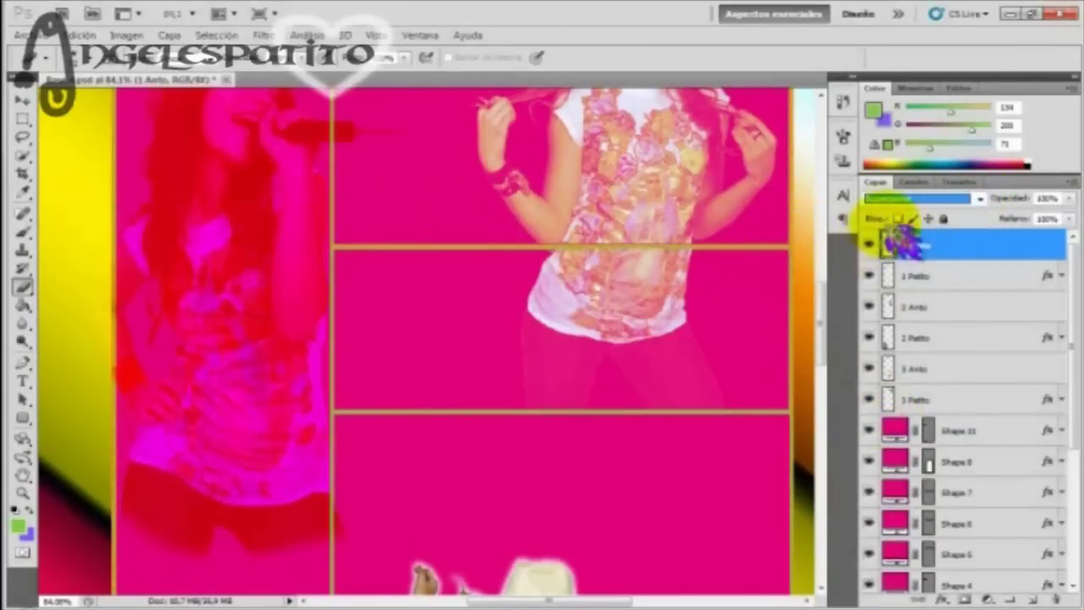
click(904, 198)
click(891, 423)
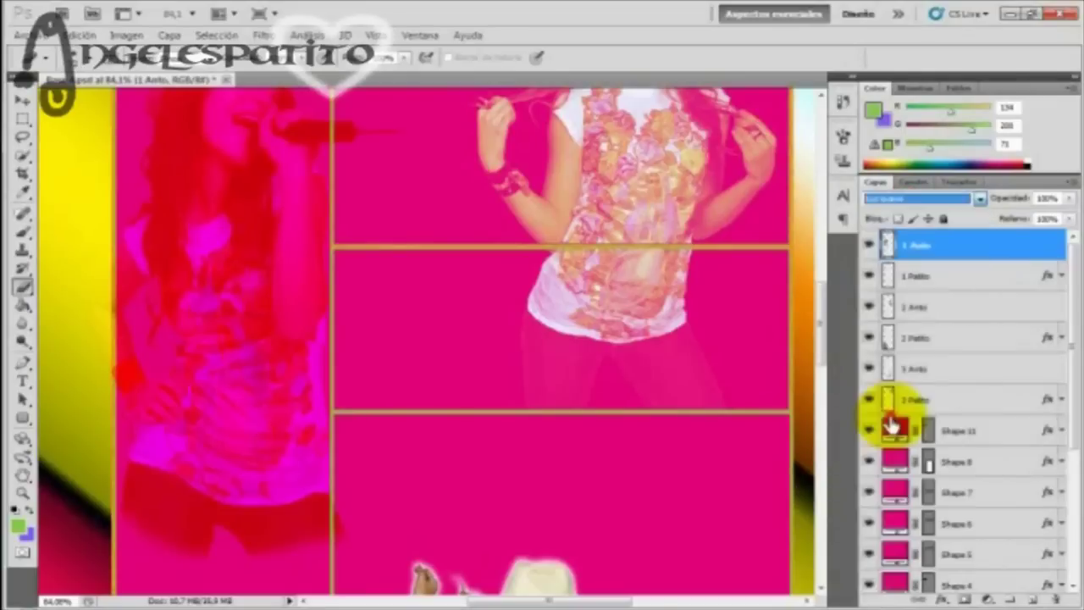